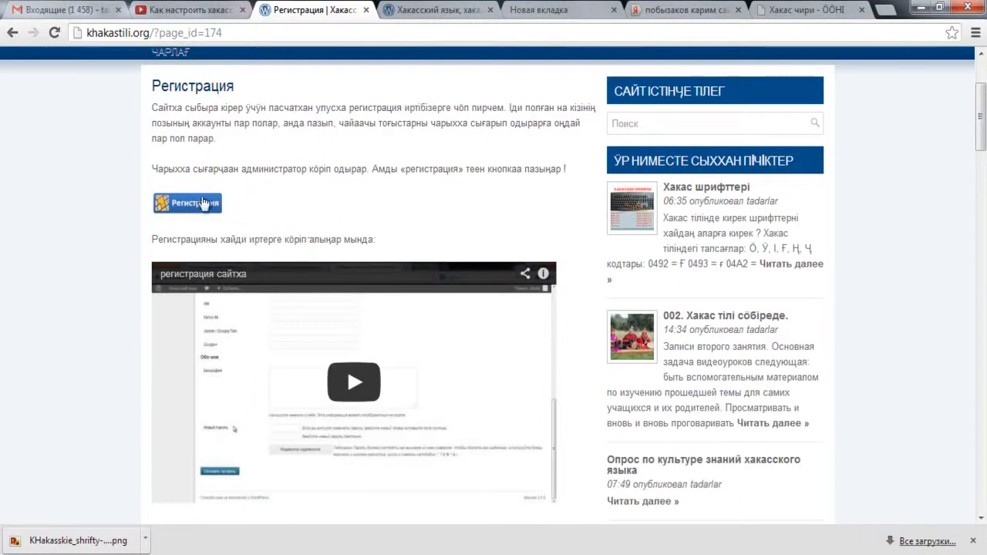
# Log in to the khakastili.org site with the saved account credentials and start a new post
pyautogui.click(196, 204)
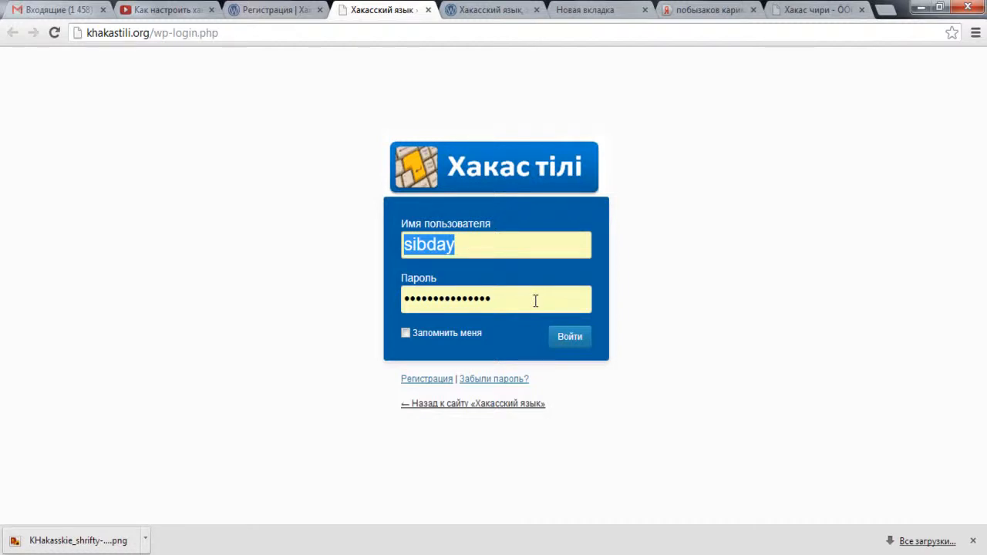
pyautogui.click(578, 343)
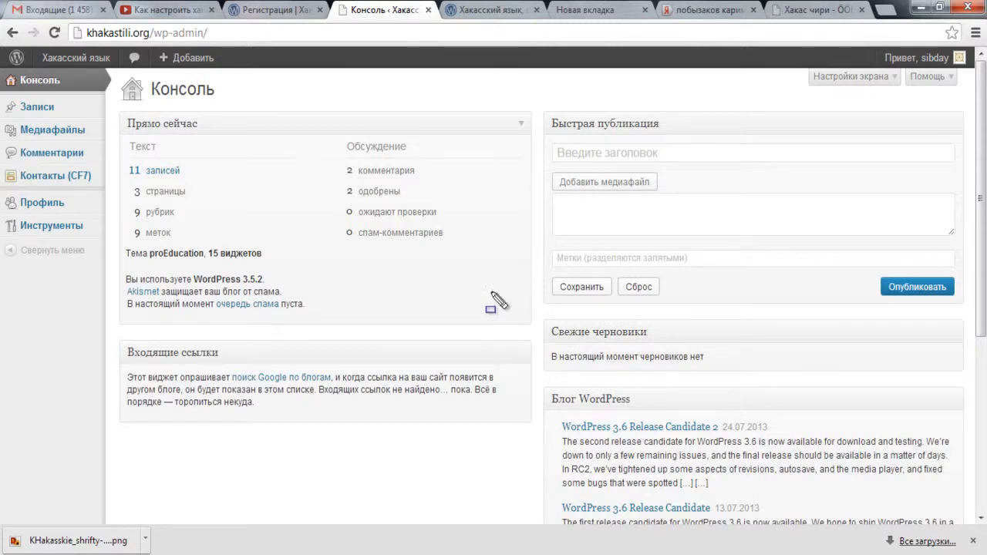
pyautogui.moveTo(5, 87); pyautogui.dragTo(85, 120)
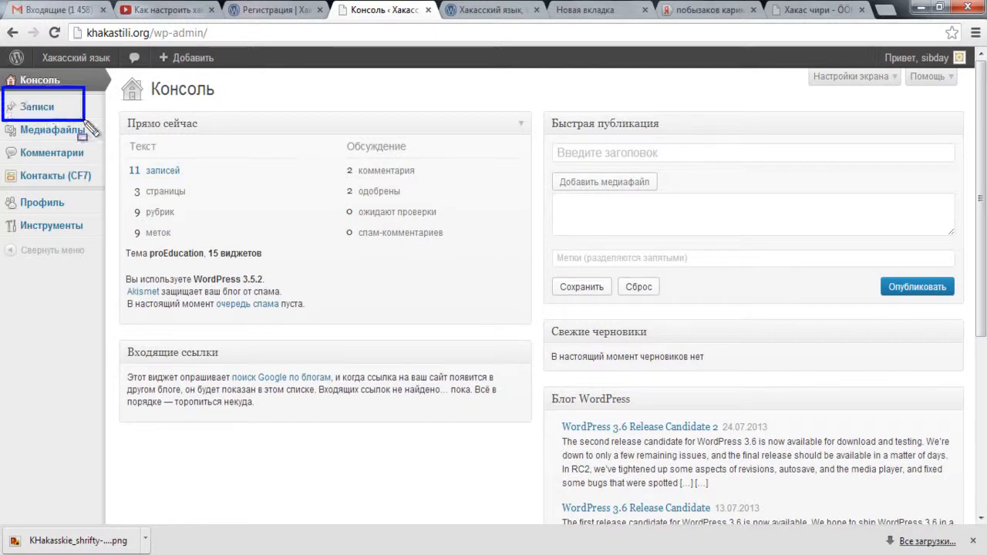
pyautogui.moveTo(48, 109)
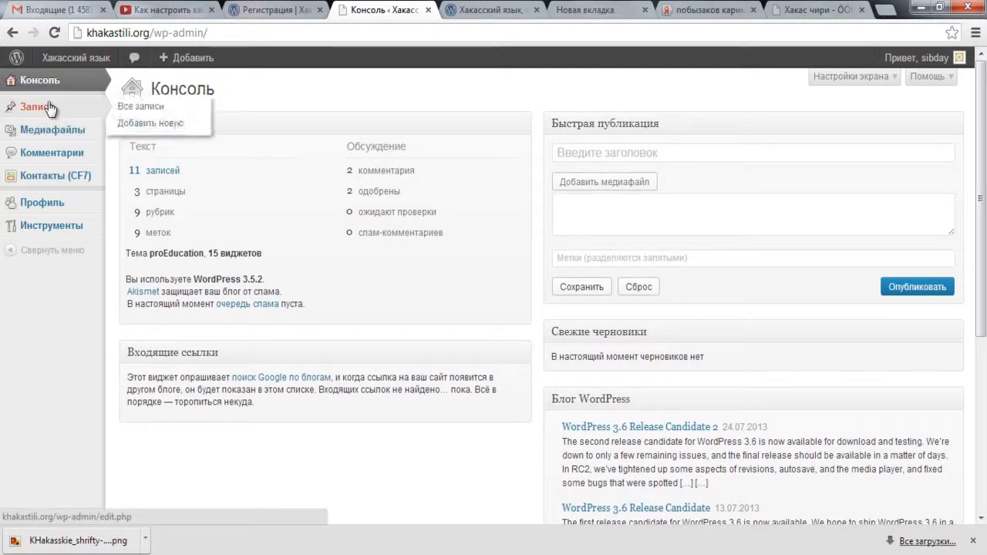
pyautogui.click(149, 124)
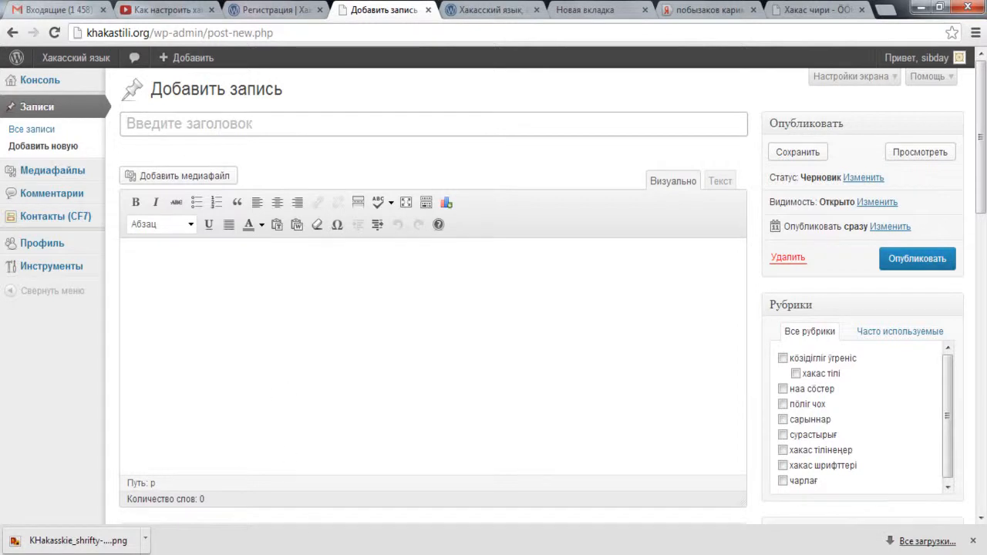
# Switch to the open Word document and replace its text with "Хакас тілінең сыхчатхан сайттар аразында."
pyautogui.moveTo(287, 554)
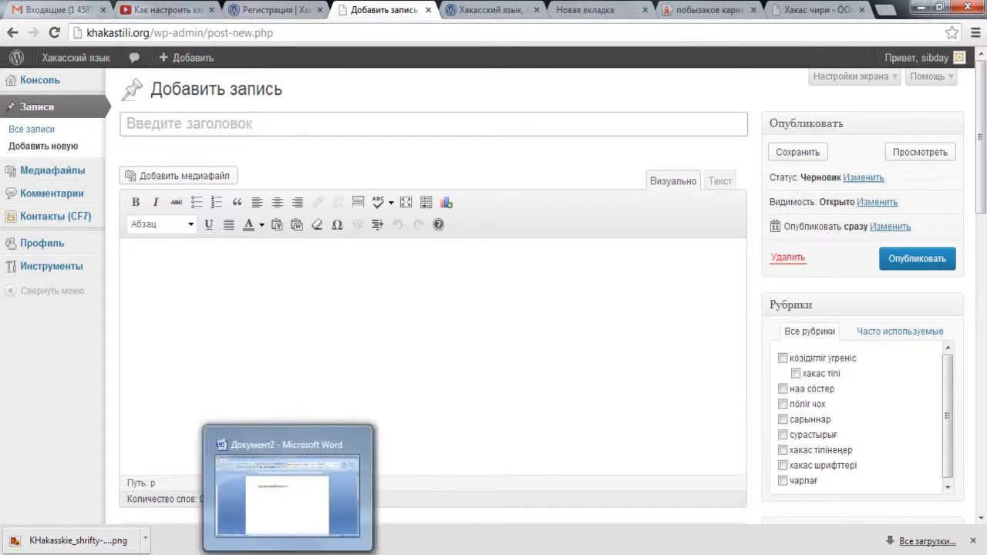
pyautogui.click(307, 551)
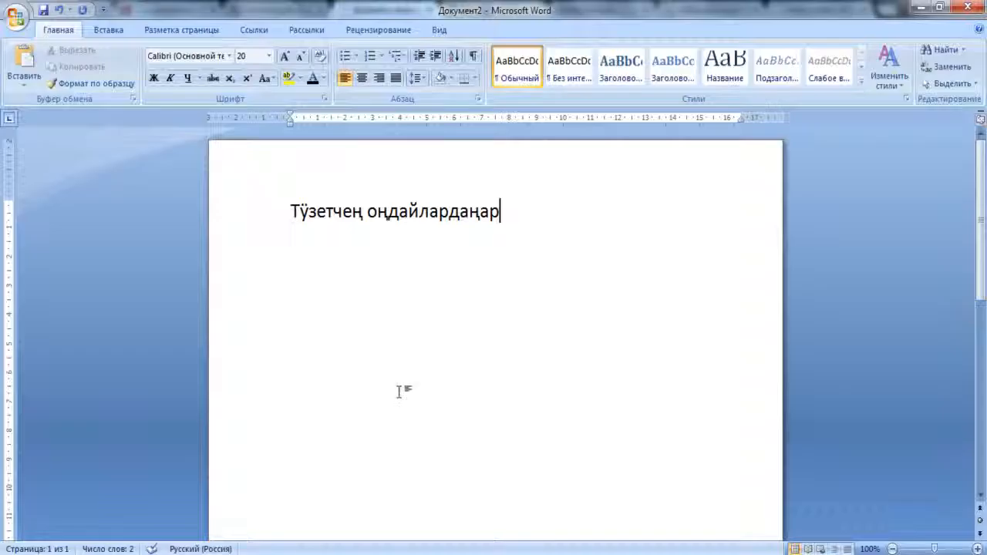
pyautogui.moveTo(506, 216); pyautogui.dragTo(311, 195)
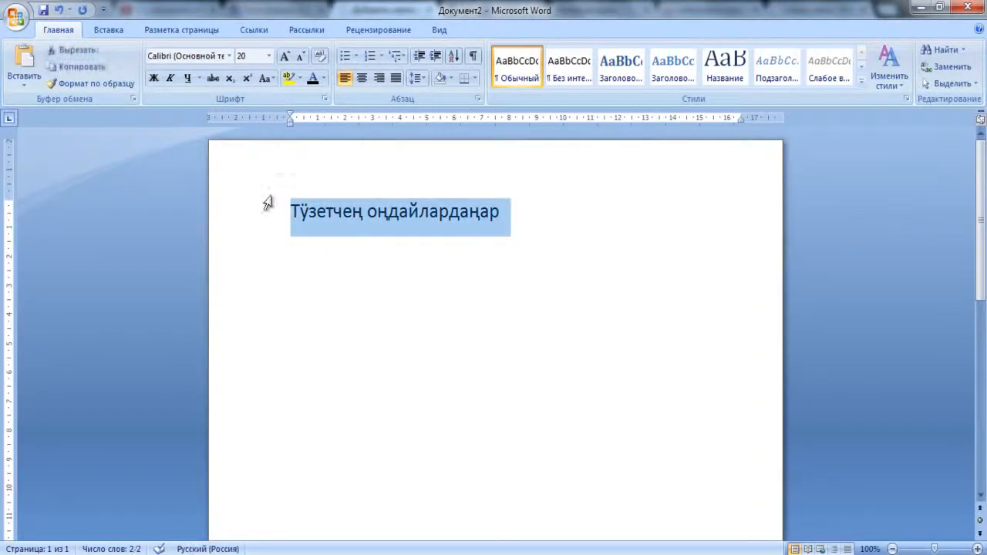
pyautogui.write('Хакас тілінең сыхчатхан сайттар аразында.')
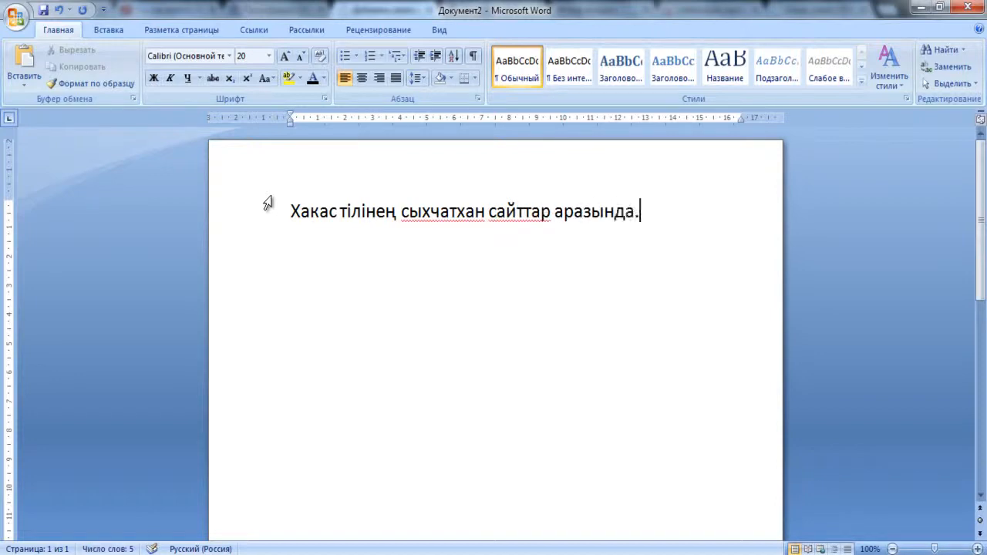
# Replace the sentence's final period with ", пар khakaschir.info теен хабарлар сайты."
pyautogui.press('BackSpace')
pyautogui.write(', пар')
pyautogui.hotkey('alt', 'shift')
pyautogui.write('khakas')
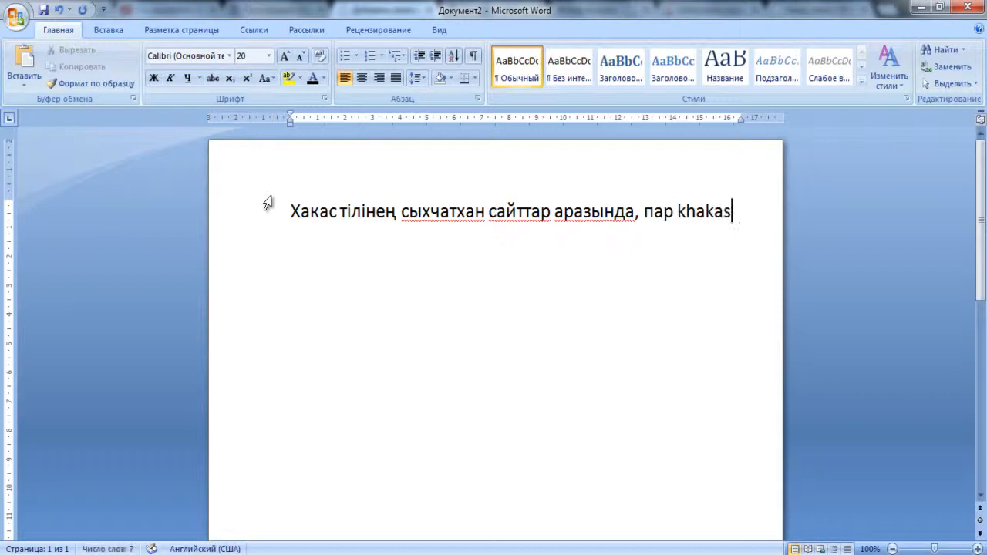
pyautogui.write('chir.in')
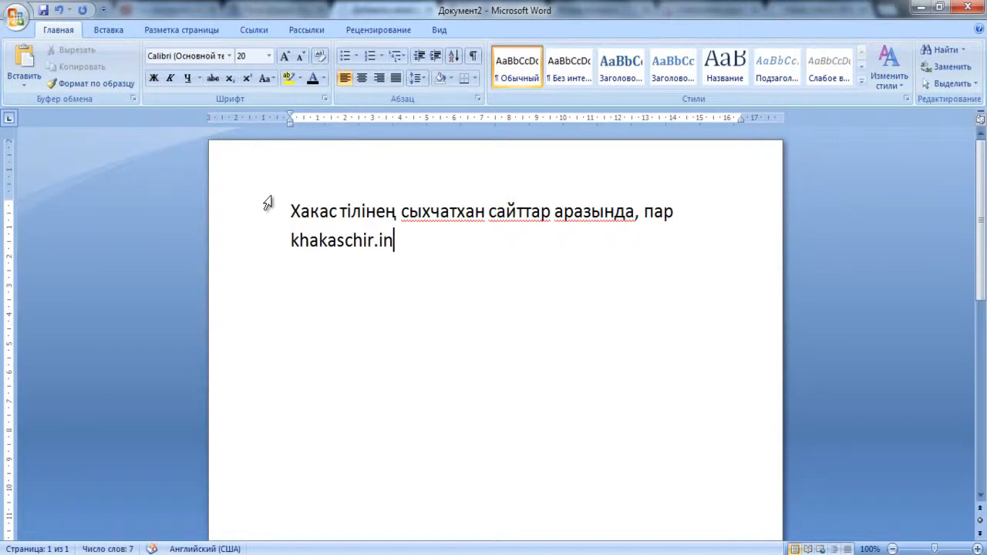
pyautogui.write('fo')
pyautogui.hotkey('alt', 'shift')
pyautogui.write('теен хабарлар сайты.')
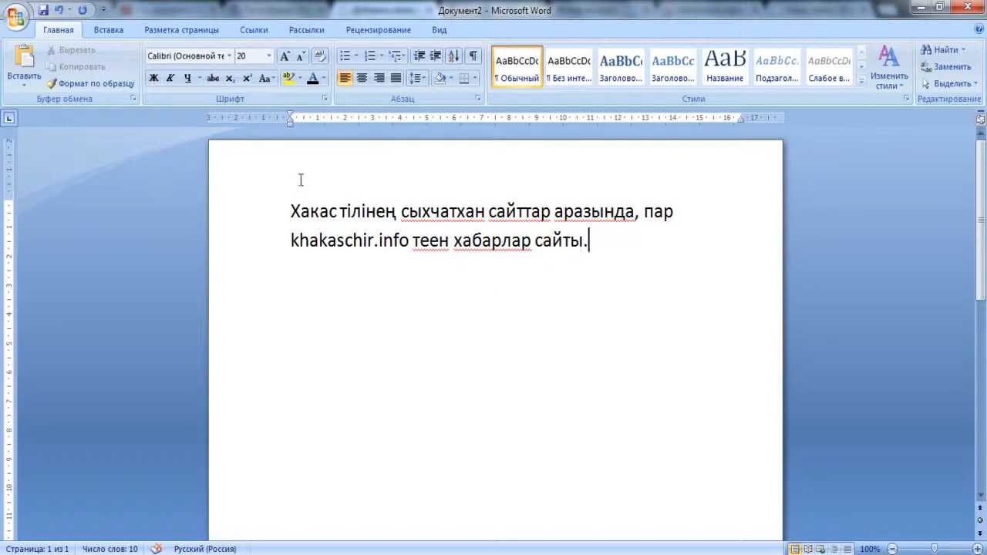
# Copy the whole sentence from Word and paste it into the new post's body in the browser
pyautogui.moveTo(643, 273); pyautogui.dragTo(312, 221)
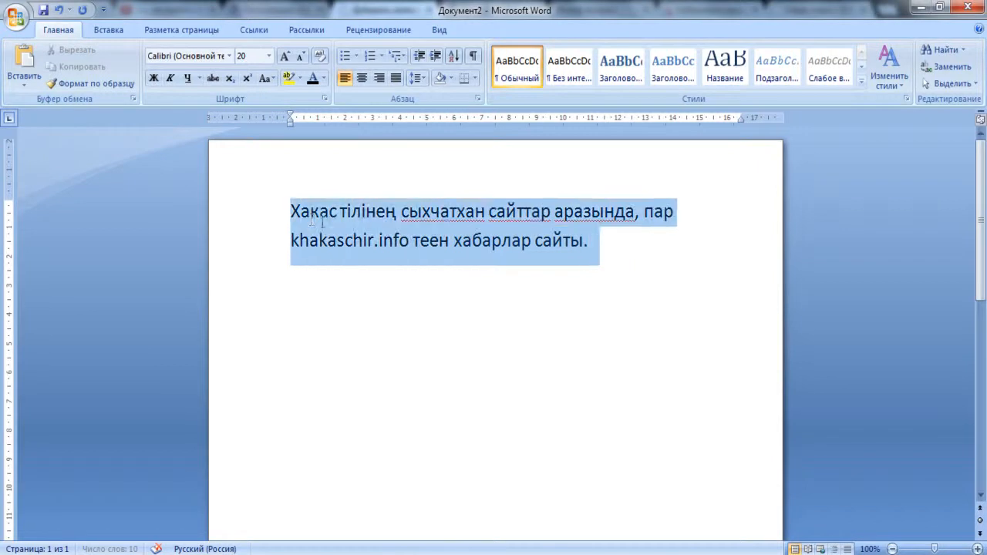
pyautogui.rightClick(310, 220)
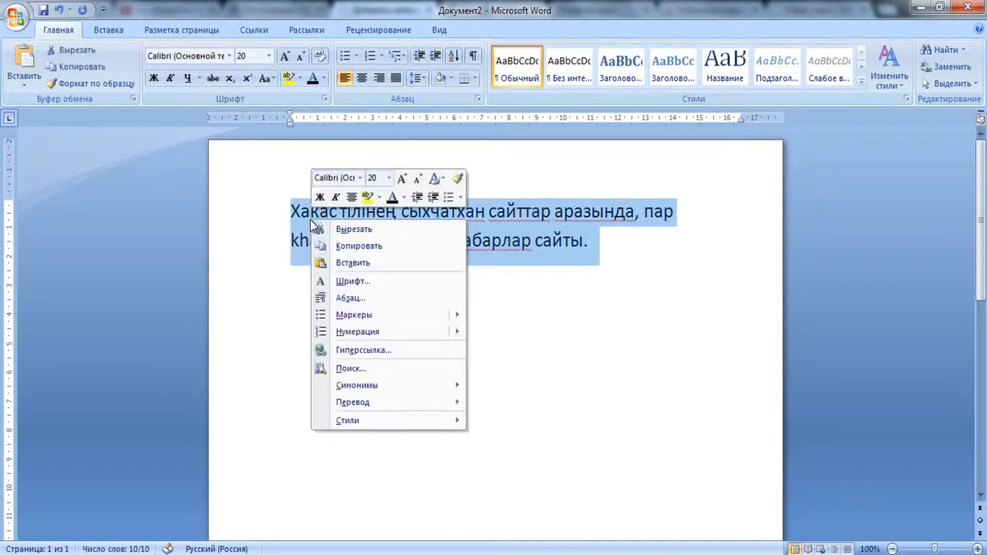
pyautogui.click(353, 251)
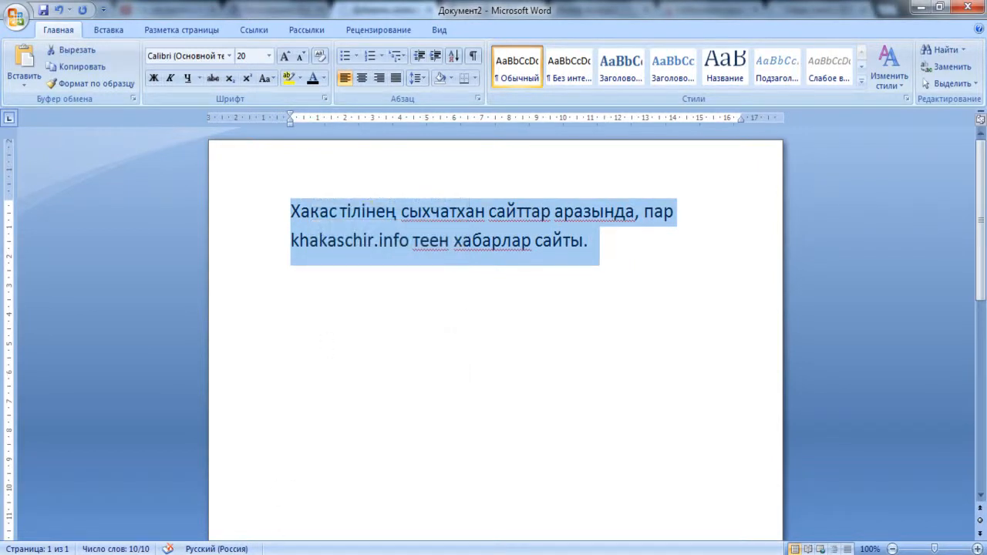
pyautogui.click(243, 553)
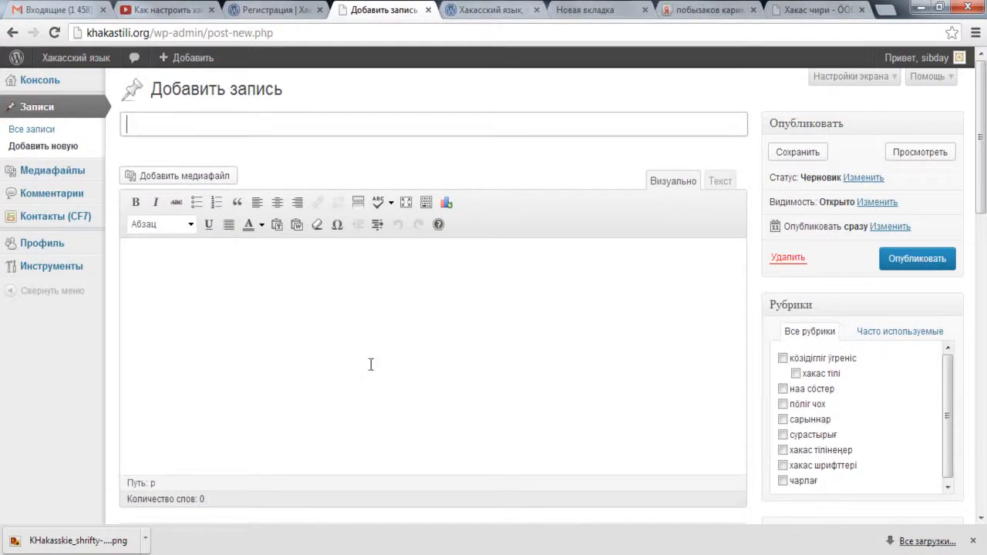
pyautogui.rightClick(192, 262)
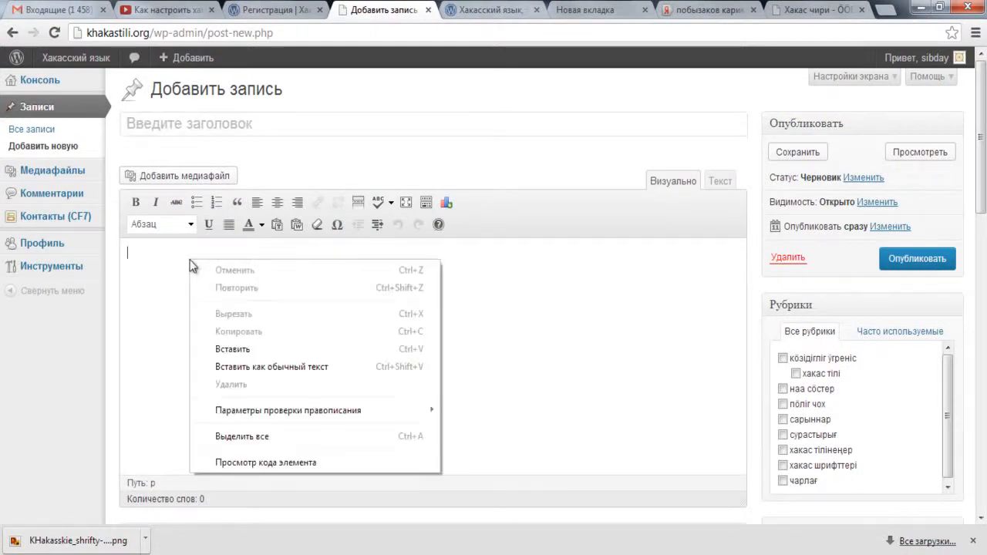
pyautogui.click(244, 349)
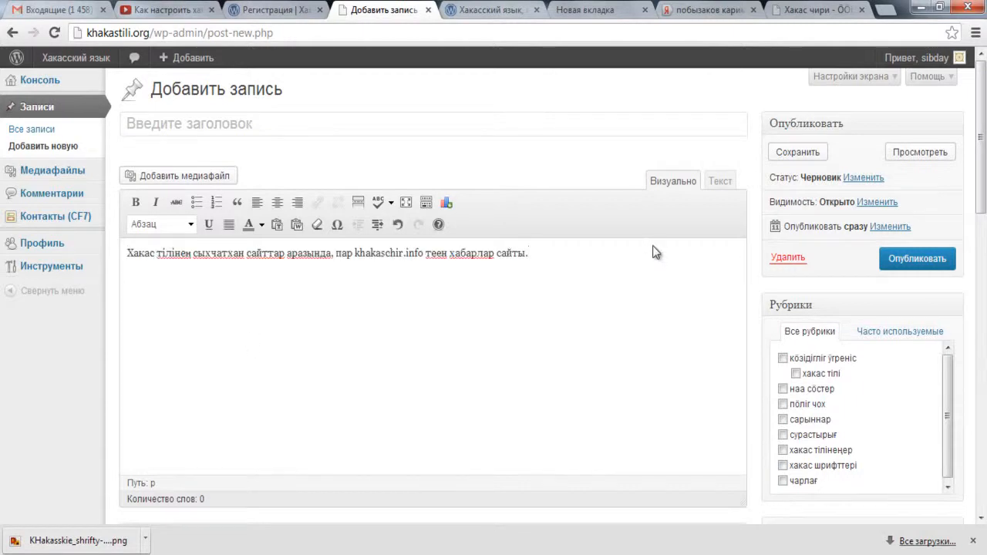
# Place the cursor at the start of the post's sentence and open the media insertion dialog
pyautogui.click(128, 251)
pyautogui.hotkey('ctrl', 'shift', 'd')
pyautogui.moveTo(109, 164)
pyautogui.mouseDown()
pyautogui.moveTo(199, 193)
pyautogui.moveTo(248, 190)
pyautogui.mouseUp()
pyautogui.press('Escape')
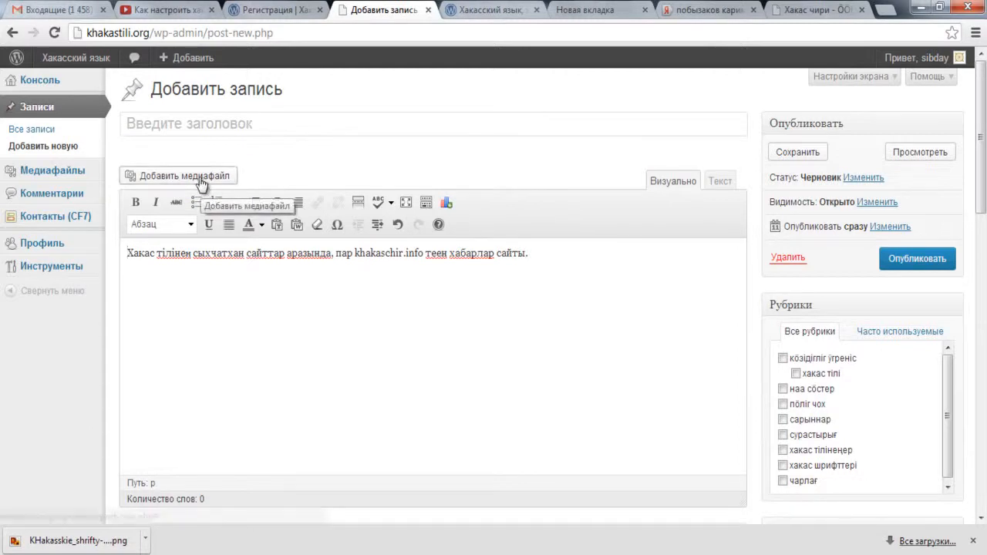
pyautogui.click(200, 179)
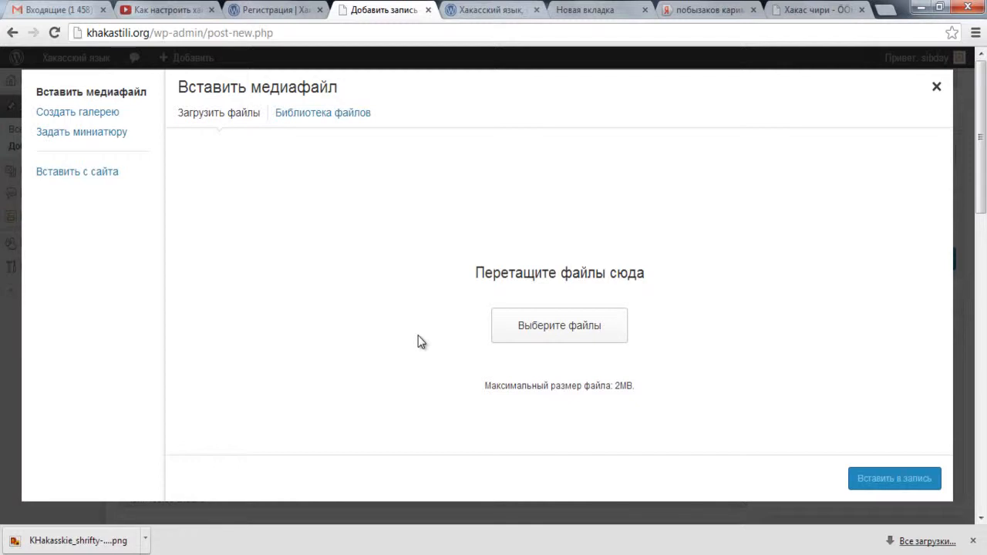
pyautogui.moveTo(456, 293); pyautogui.dragTo(653, 351)
pyautogui.press('Escape')
# Upload the image khakaschir.info from the img folder on drive klass (E:)
pyautogui.click(591, 329)
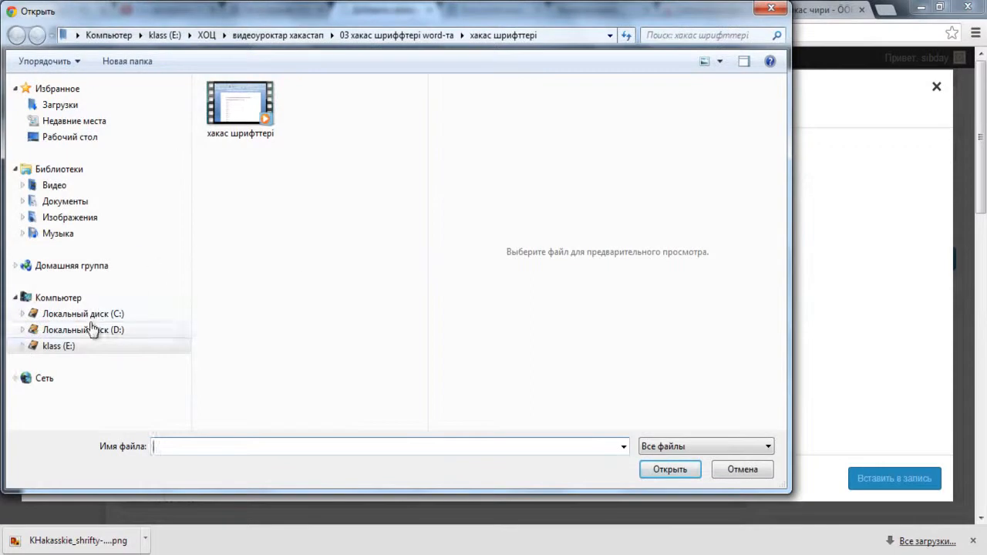
pyautogui.click(78, 347)
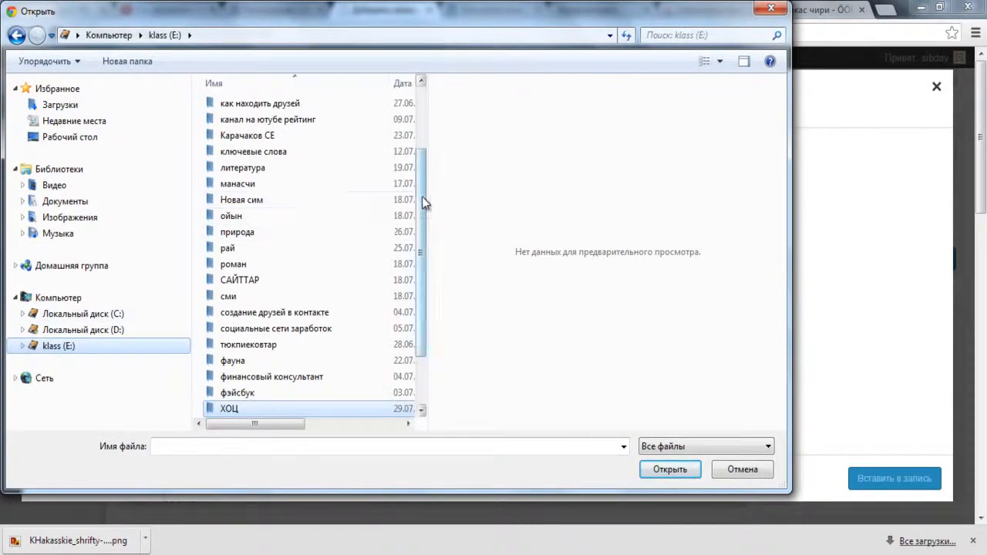
pyautogui.moveTo(424, 202); pyautogui.dragTo(423, 115)
pyautogui.doubleClick(225, 105)
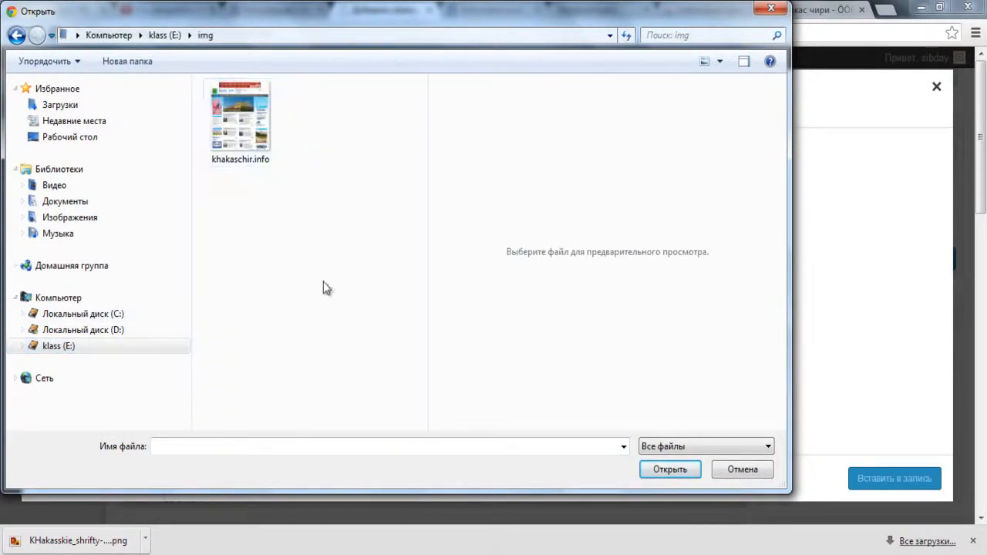
pyautogui.click(243, 131)
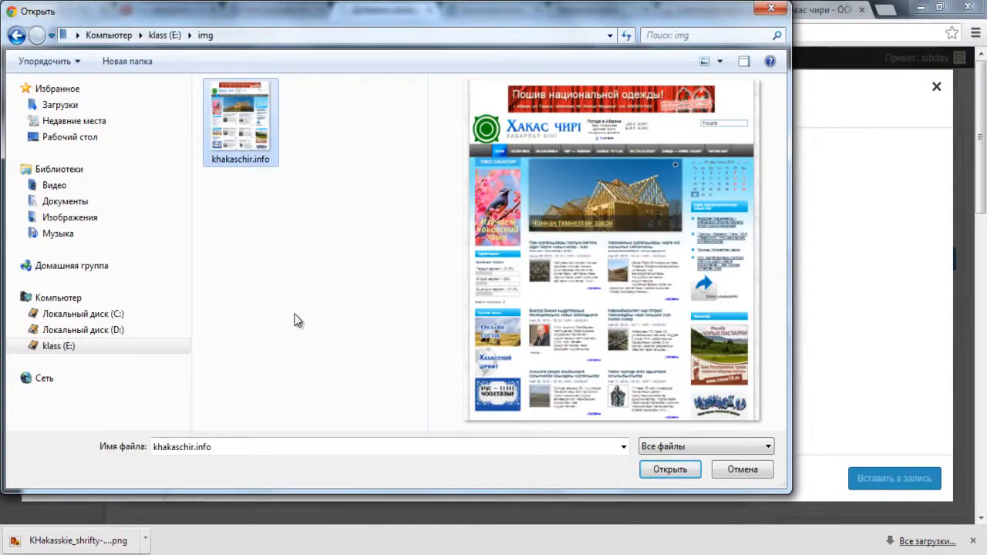
pyautogui.click(690, 475)
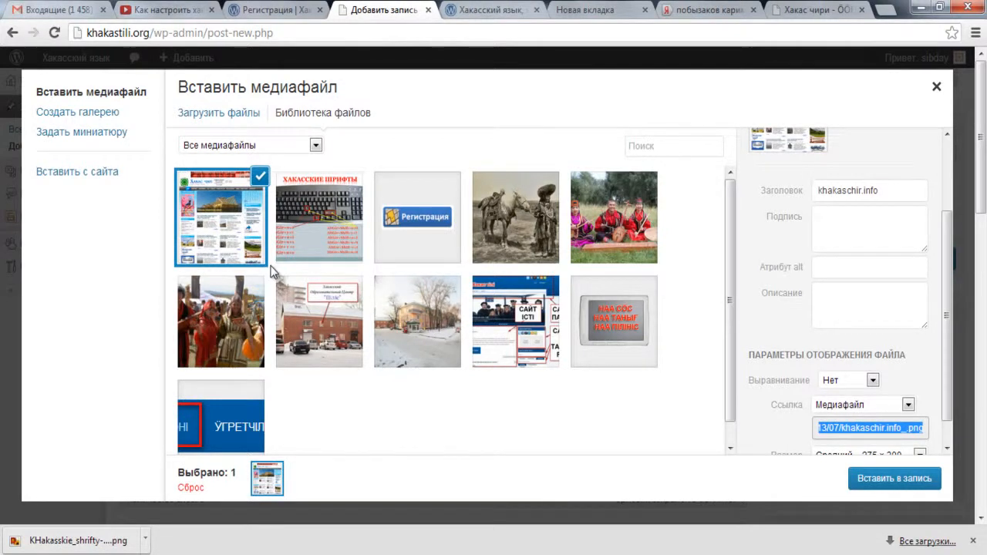
# Set the uploaded image's title to "хакасский сайт"
pyautogui.moveTo(167, 159)
pyautogui.mouseDown()
pyautogui.moveTo(298, 282)
pyautogui.moveTo(279, 282)
pyautogui.mouseUp()
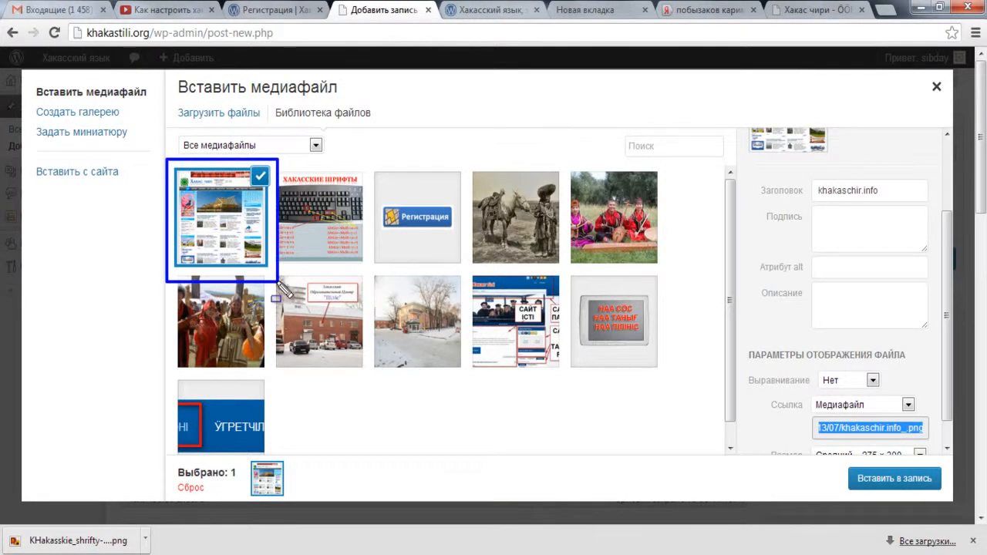
pyautogui.press('Escape')
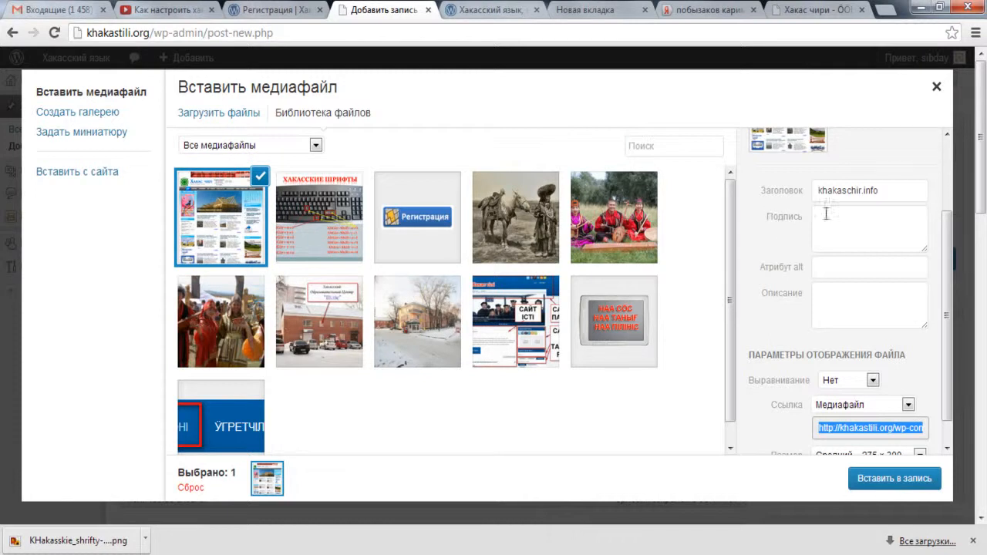
pyautogui.moveTo(894, 192)
pyautogui.mouseDown()
pyautogui.moveTo(733, 193)
pyautogui.moveTo(815, 353)
pyautogui.moveTo(930, 386)
pyautogui.mouseUp()
pyautogui.hotkey('ctrl', '2')
pyautogui.press('Escape')
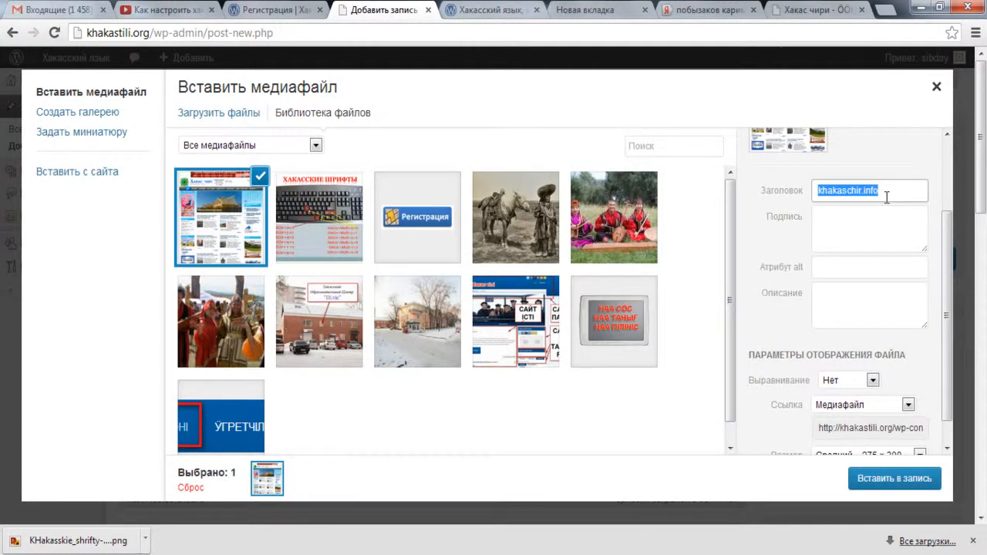
pyautogui.write('хакасский сайт')
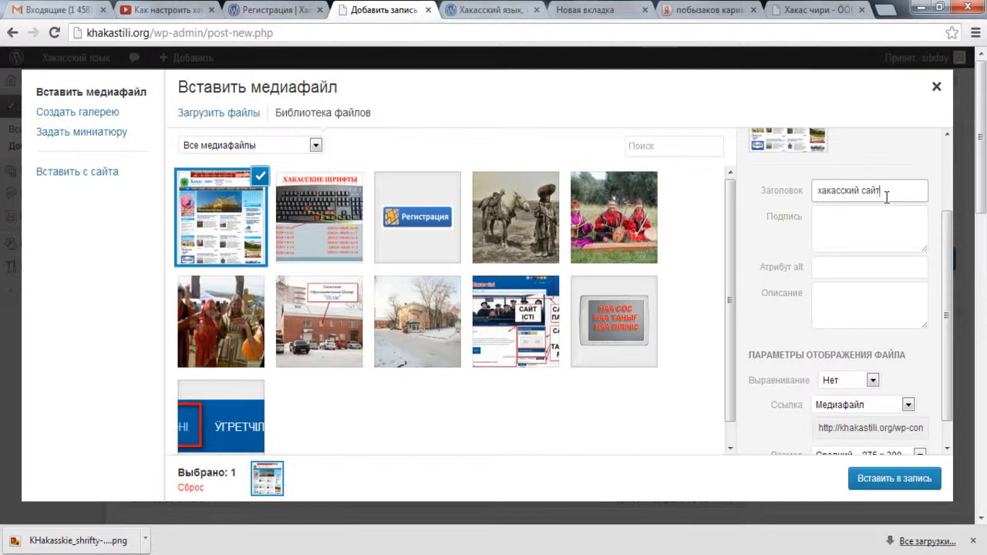
# Copy the image title into the caption and alt attribute, and set the description to "ссылка на хакасский сайт"
pyautogui.moveTo(886, 192); pyautogui.dragTo(814, 193)
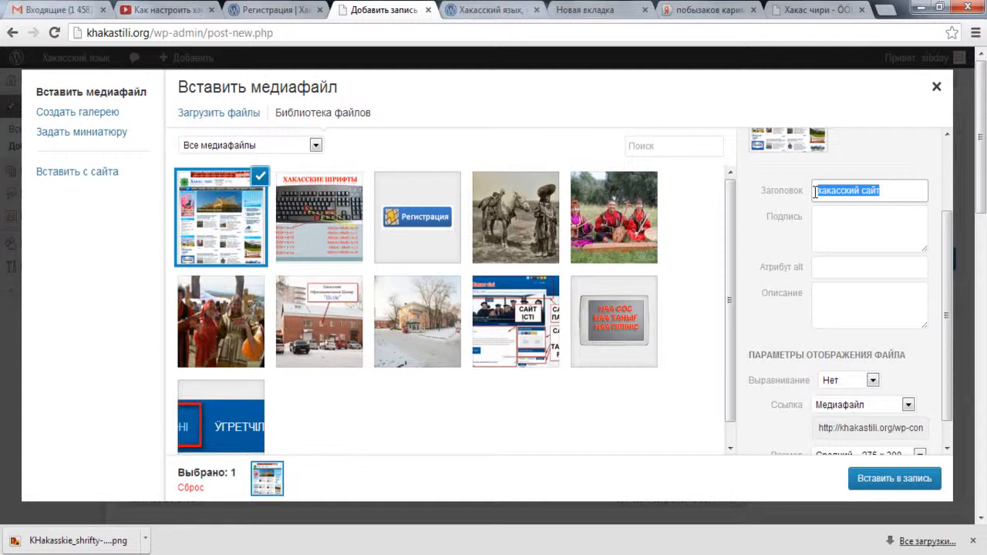
pyautogui.click(860, 229)
pyautogui.hotkey('ctrl', 'v')
pyautogui.click(861, 267)
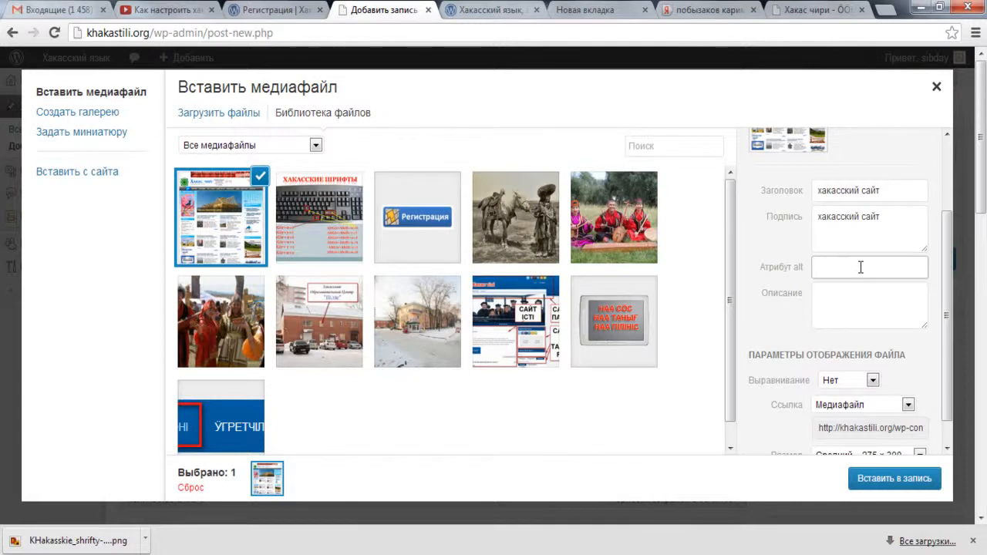
pyautogui.hotkey('ctrl', 'v')
pyautogui.click(860, 308)
pyautogui.hotkey('ctrl', 'v')
# Choose the size Средний – 275 × 300 for the image's display in the post
pyautogui.scroll(-1, 746, 394)
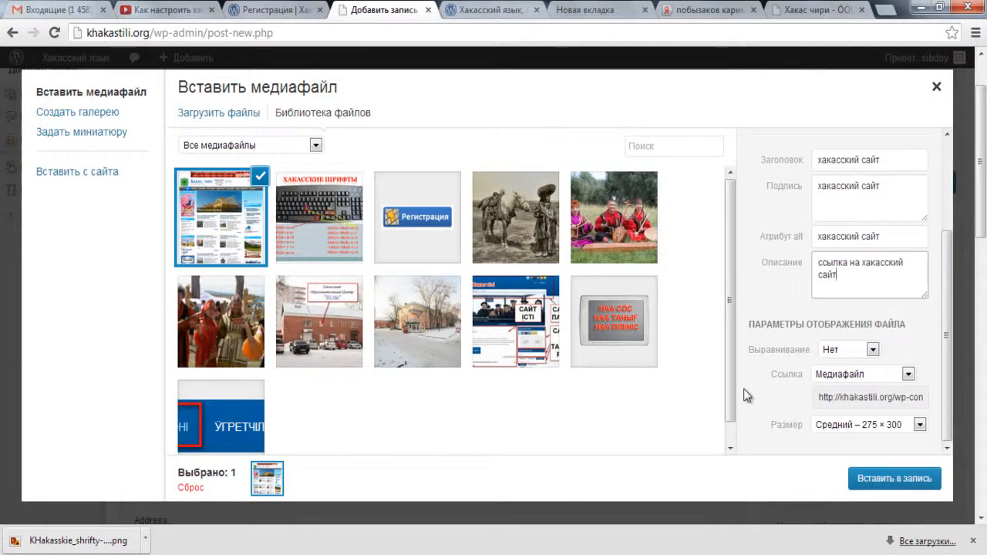
pyautogui.moveTo(796, 401); pyautogui.dragTo(914, 445)
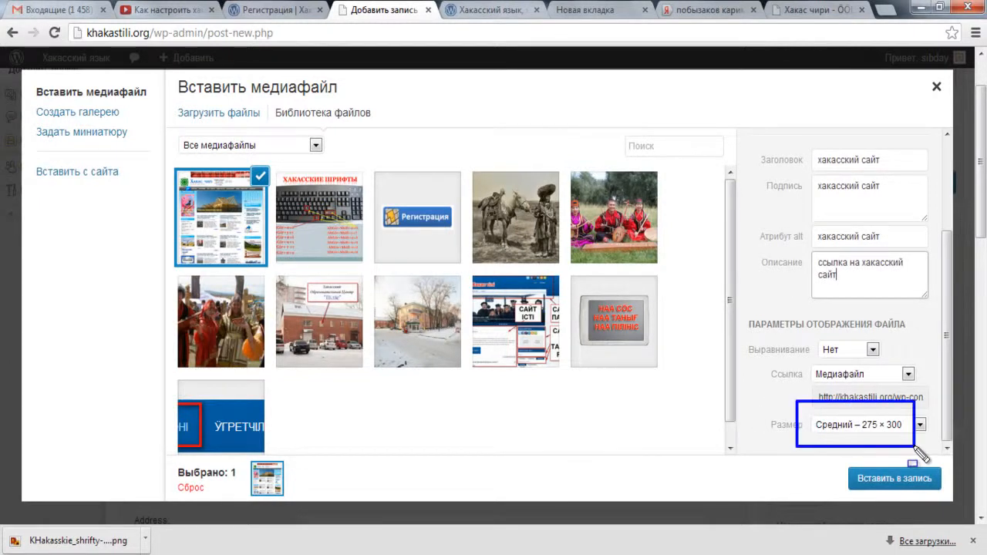
pyautogui.click(921, 425)
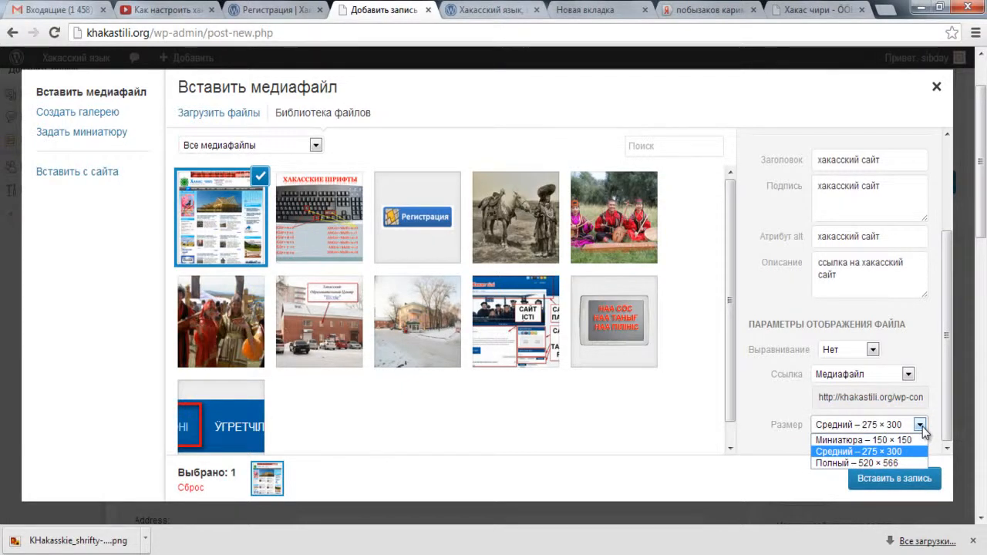
pyautogui.click(883, 455)
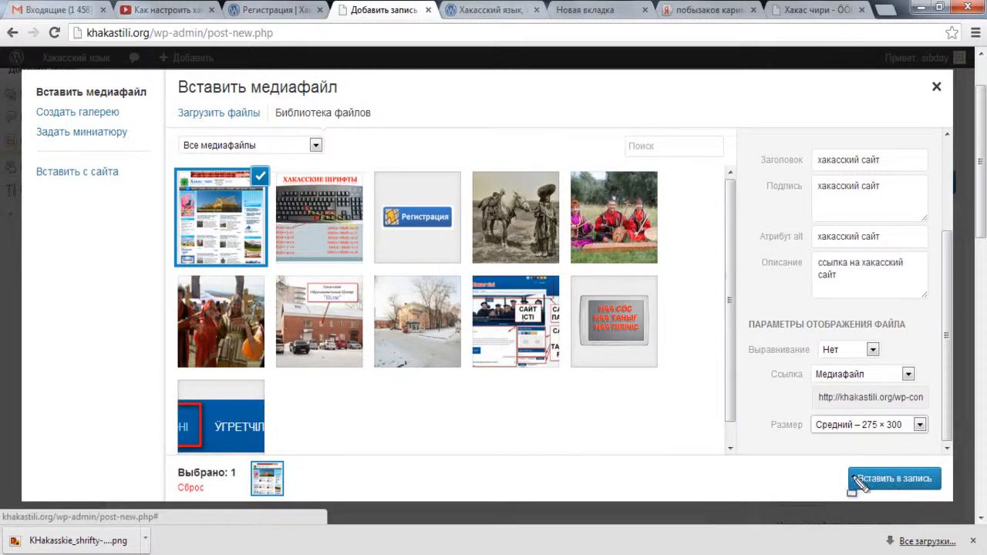
# Insert the selected image of khakaschir.info into the post above the text
pyautogui.click(876, 485)
pyautogui.scroll(5, 488, 375)
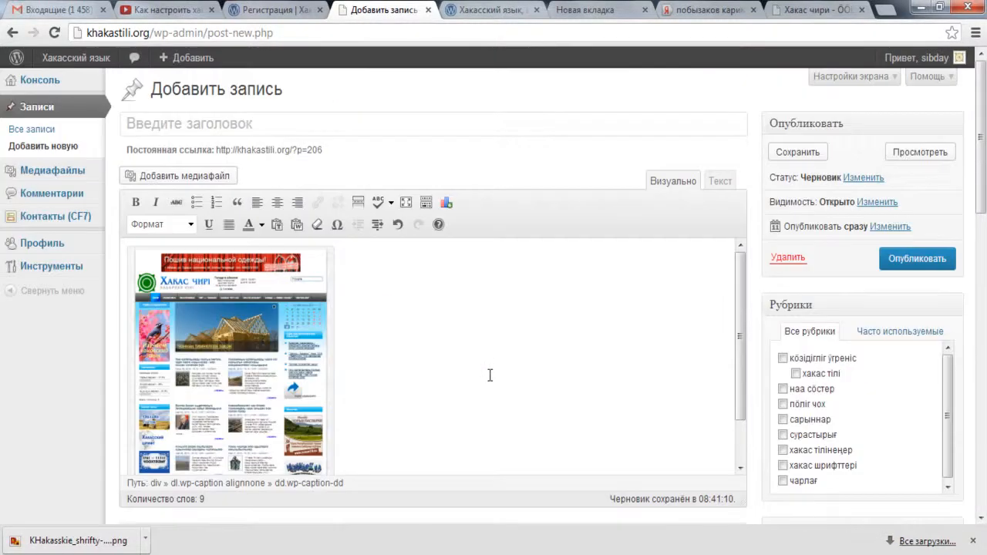
pyautogui.scroll(-2, 489, 375)
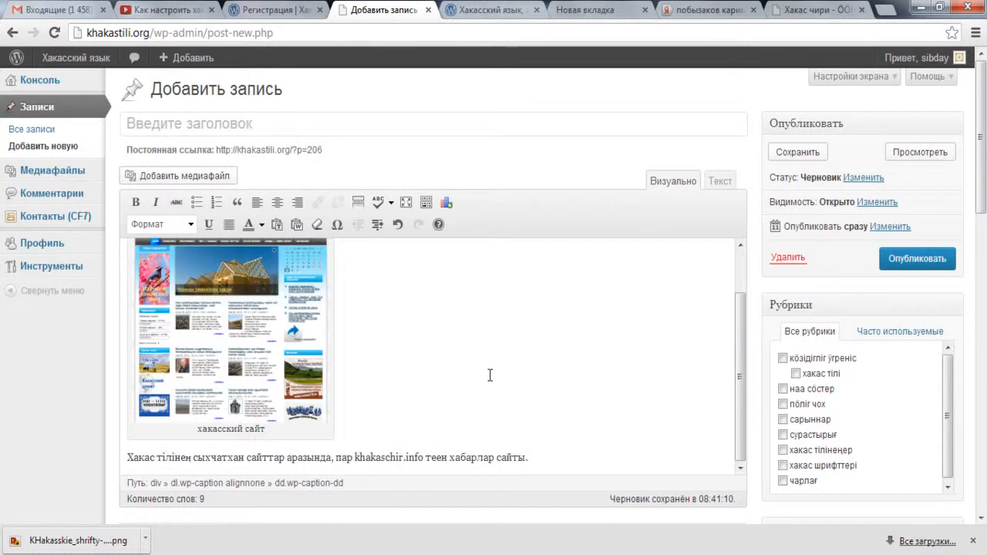
# Examine how the inserted image and its caption are placed relative to the post's text
pyautogui.moveTo(159, 264); pyautogui.dragTo(301, 383)
pyautogui.press('Escape')
pyautogui.scroll(2, 478, 375)
pyautogui.scroll(-2, 478, 375)
pyautogui.scroll(-1, 478, 375)
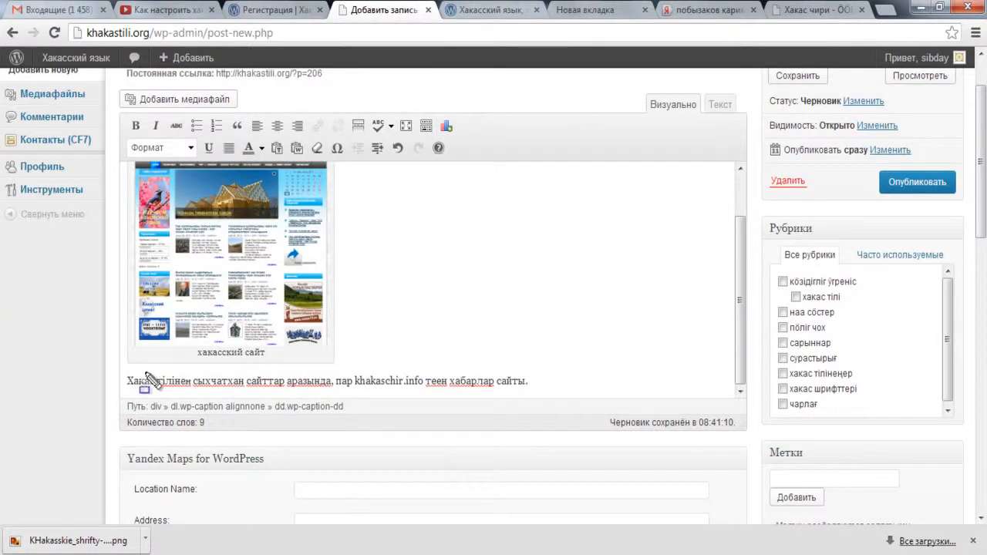
pyautogui.moveTo(124, 373)
pyautogui.mouseDown()
pyautogui.moveTo(145, 385)
pyautogui.moveTo(544, 391)
pyautogui.mouseUp()
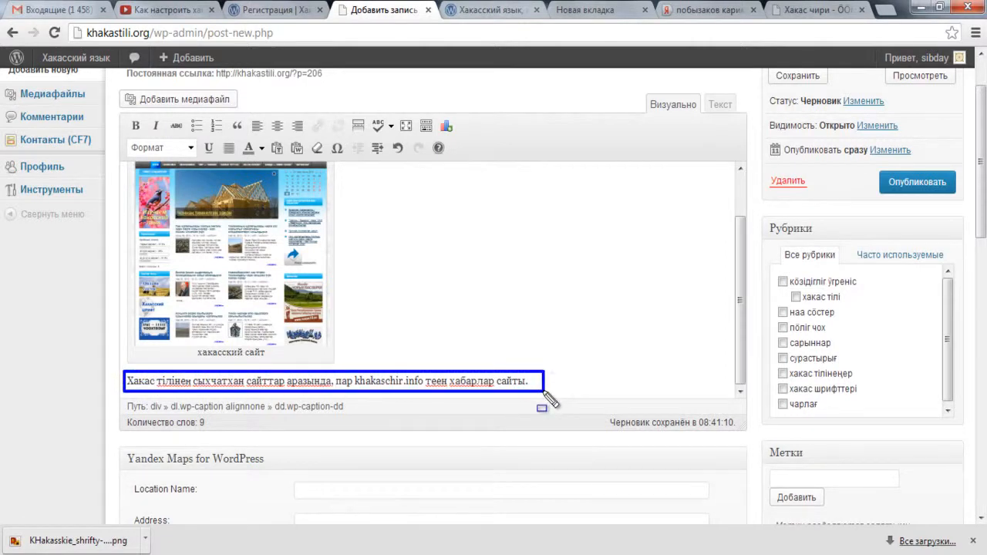
pyautogui.scroll(5, 544, 391)
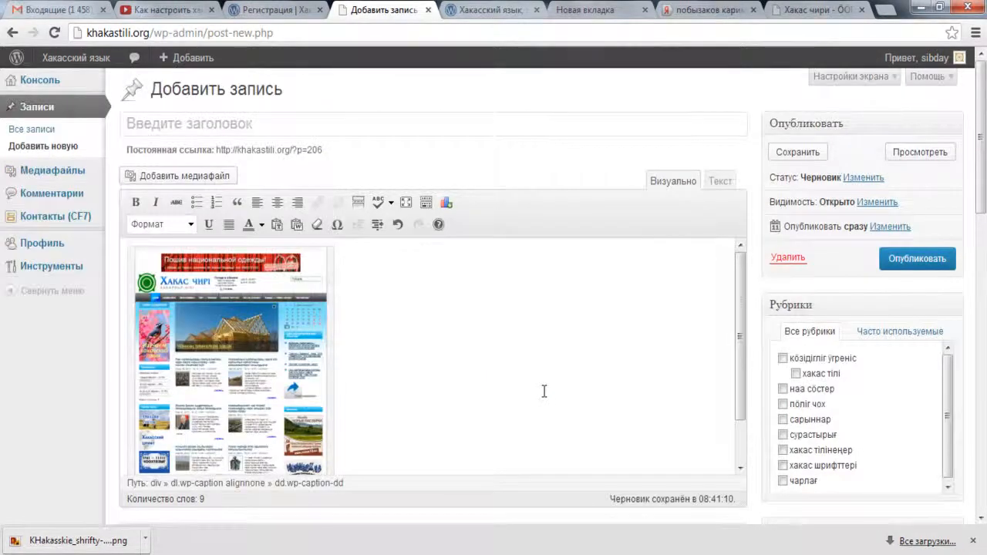
pyautogui.scroll(-4, 544, 391)
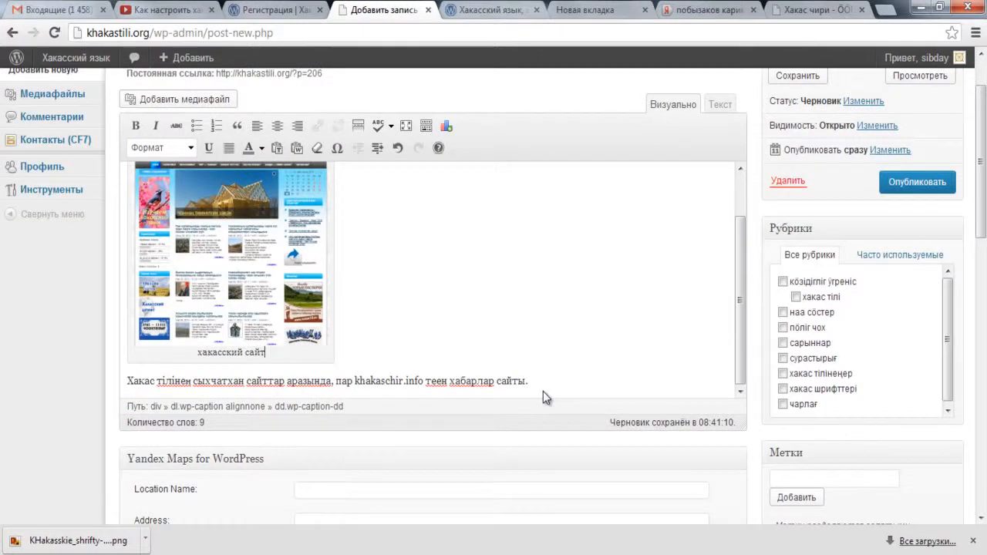
# Open the inserted image's edit settings and examine the preview of its placement with the text
pyautogui.click(257, 248)
pyautogui.click(415, 227)
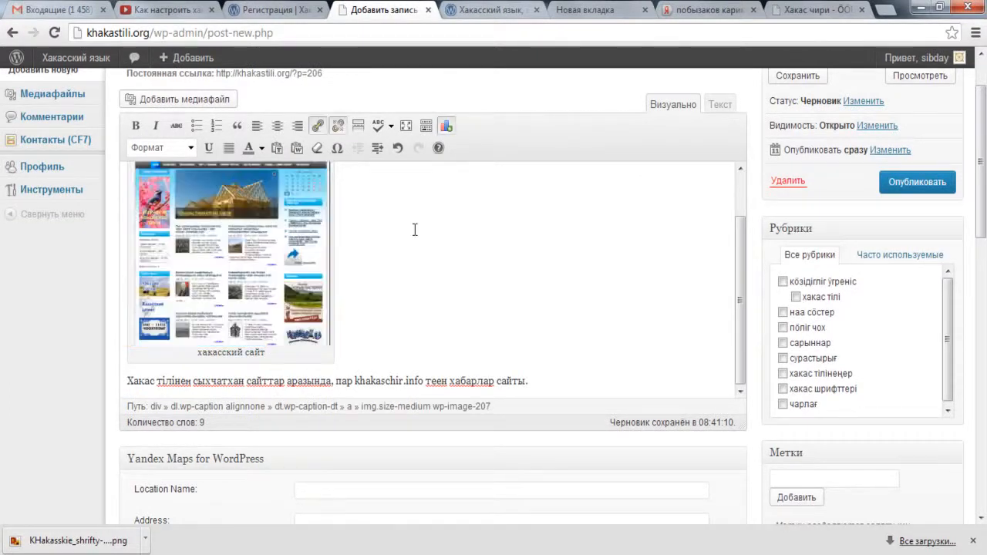
pyautogui.scroll(3, 434, 266)
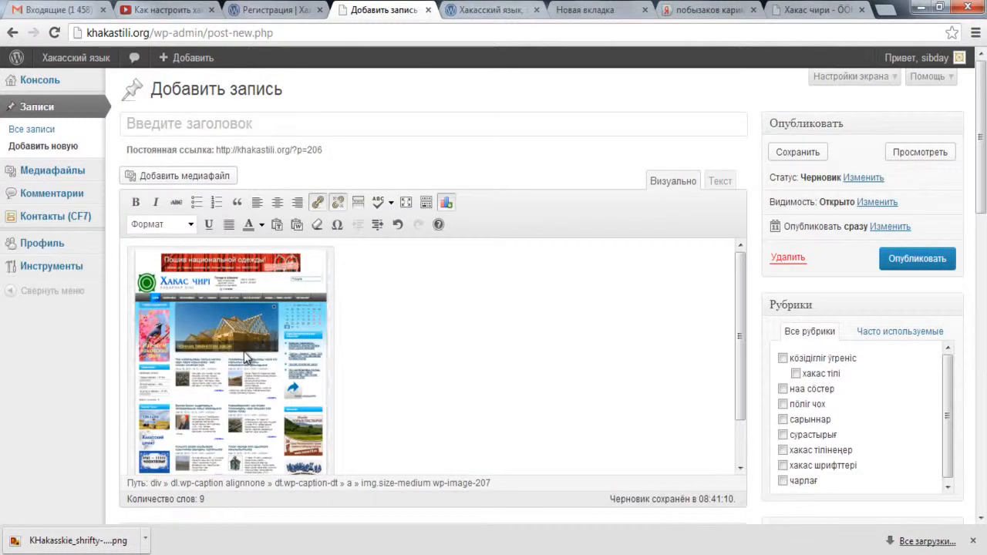
pyautogui.click(255, 297)
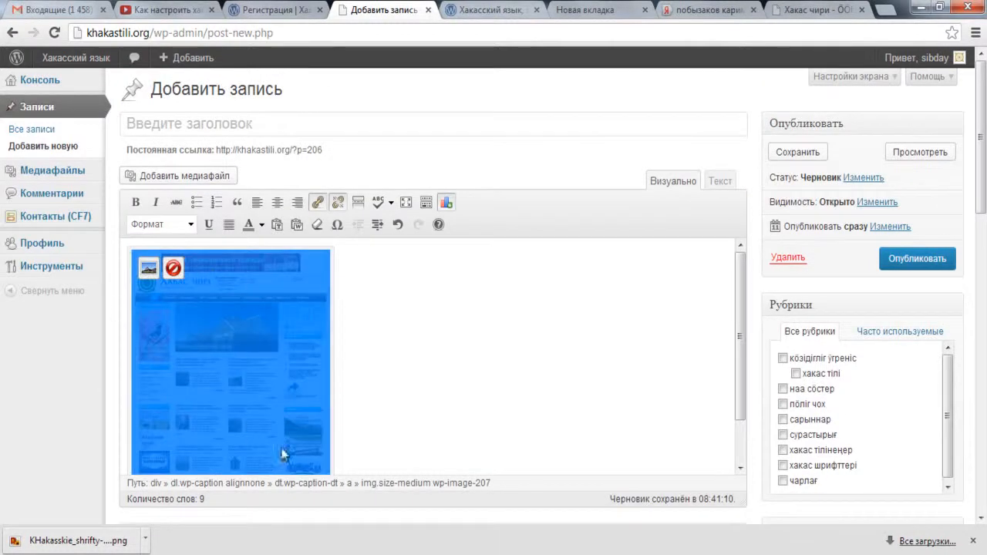
pyautogui.click(147, 270)
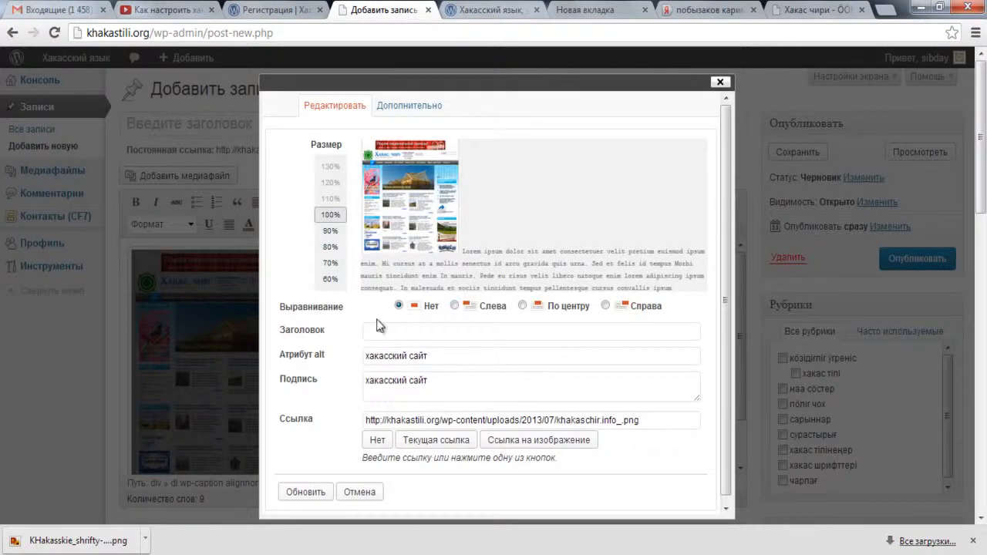
pyautogui.moveTo(263, 290); pyautogui.dragTo(683, 327)
pyautogui.press('Escape')
pyautogui.moveTo(362, 136); pyautogui.dragTo(458, 253)
pyautogui.moveTo(361, 252); pyautogui.dragTo(708, 289)
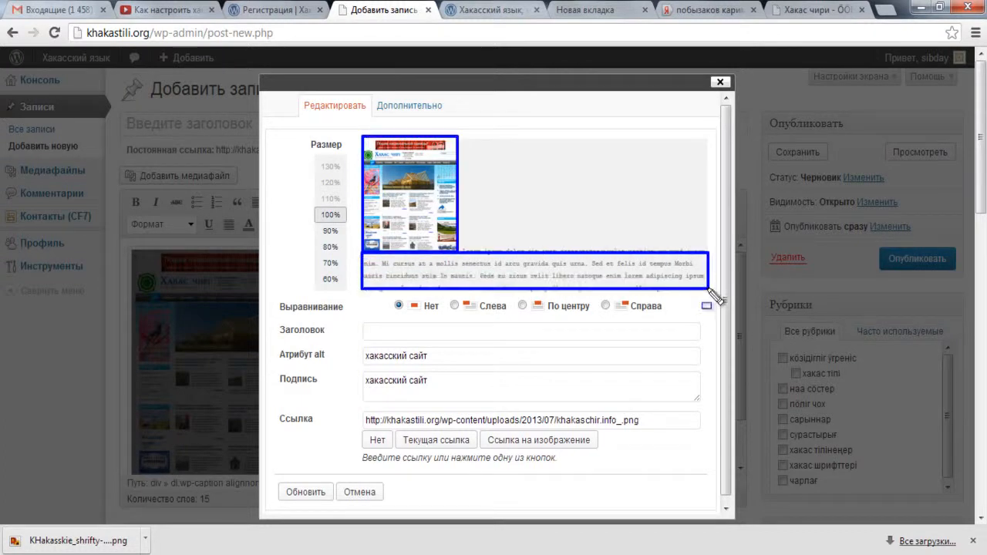
# Try the alignments Слева, По центру and Справа on the image
pyautogui.click(454, 307)
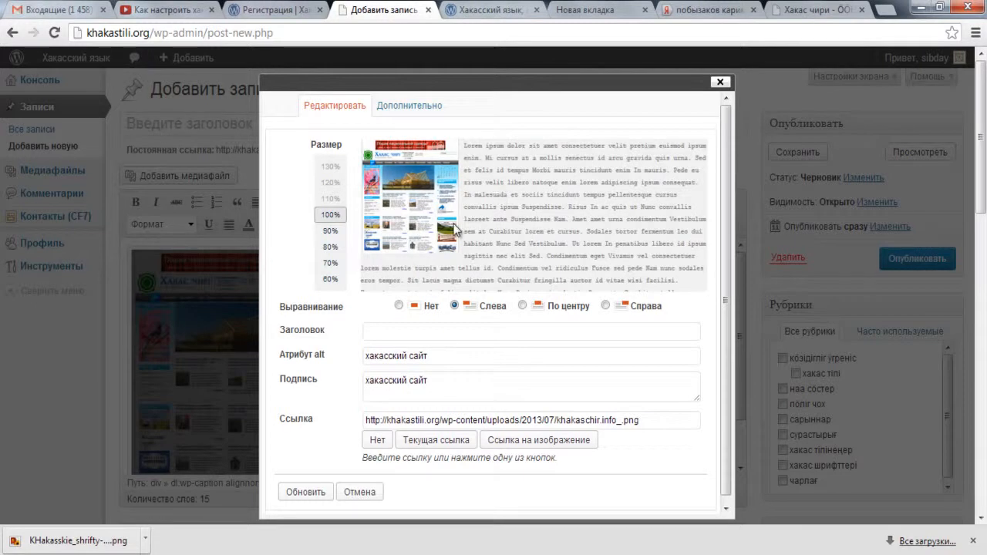
pyautogui.click(522, 305)
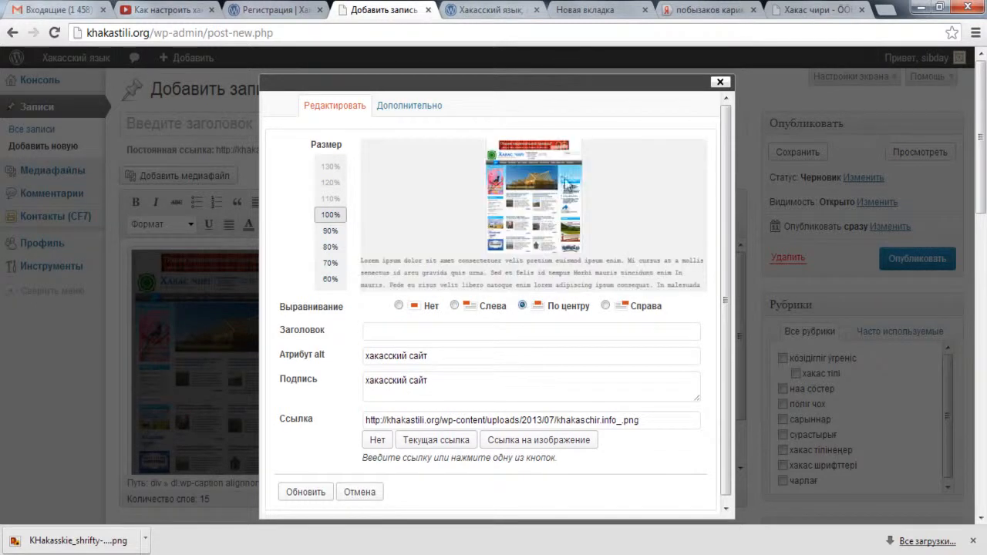
pyautogui.click(605, 306)
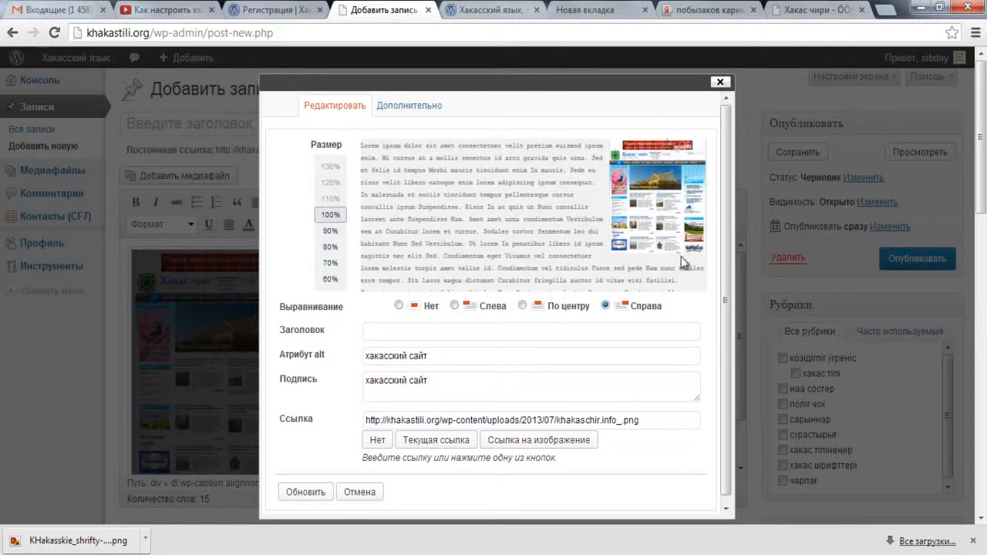
# Align the image Слева, set its title to "Хакасский сайт" and apply the changes
pyautogui.click(454, 306)
pyautogui.scroll(-1, 487, 339)
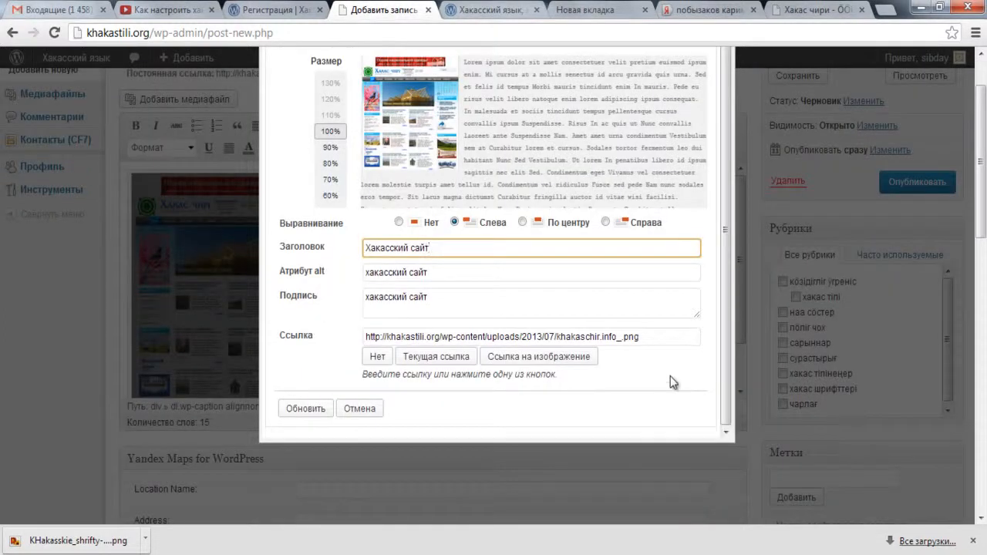
pyautogui.click(670, 381)
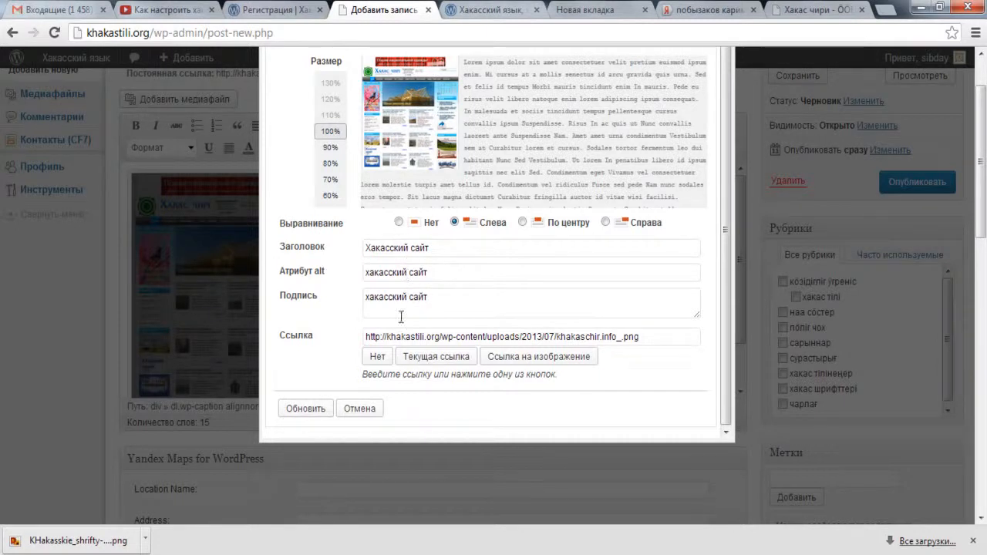
pyautogui.click(306, 409)
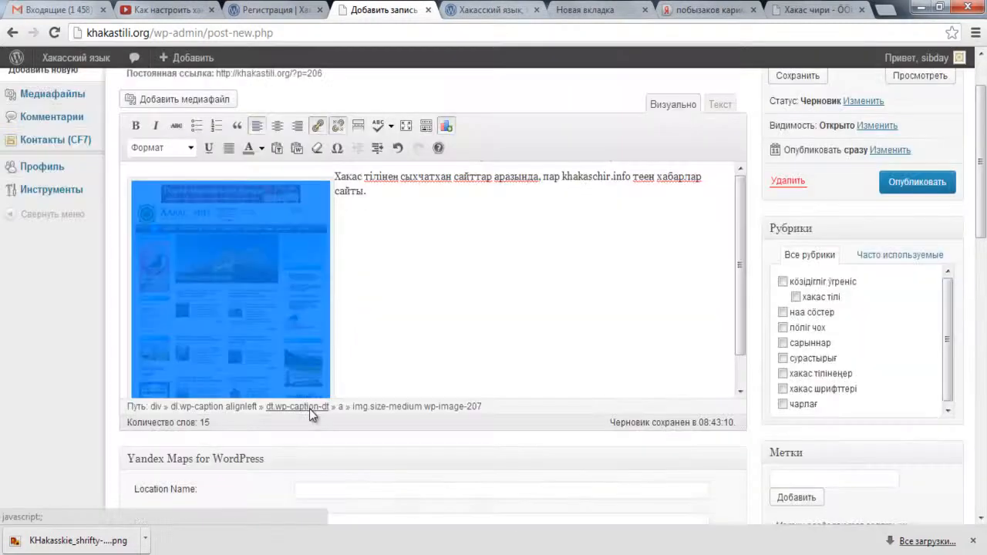
# Set the post's title to "Хакас тілінең сыхчатхан сайт khakaschir.info"
pyautogui.click(574, 253)
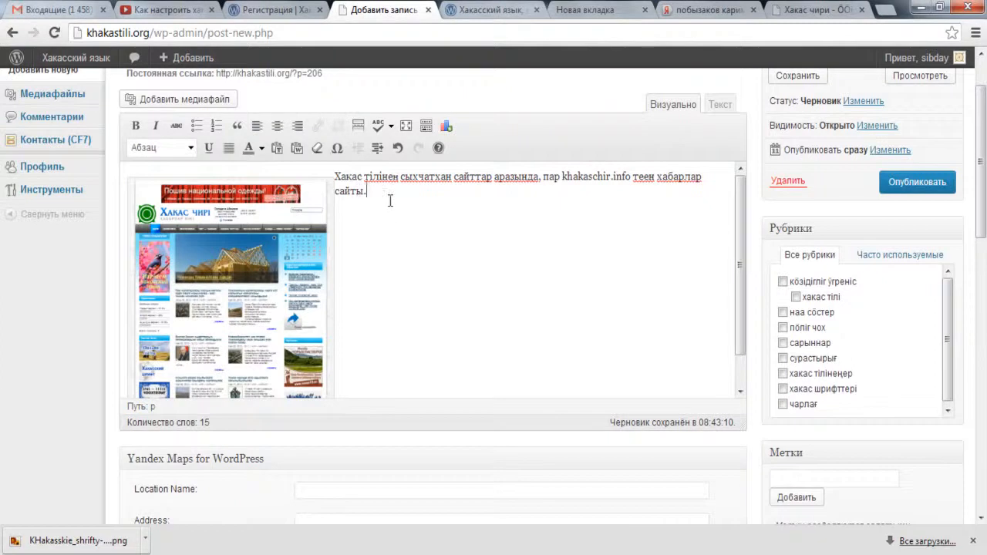
pyautogui.tripleClick(360, 189)
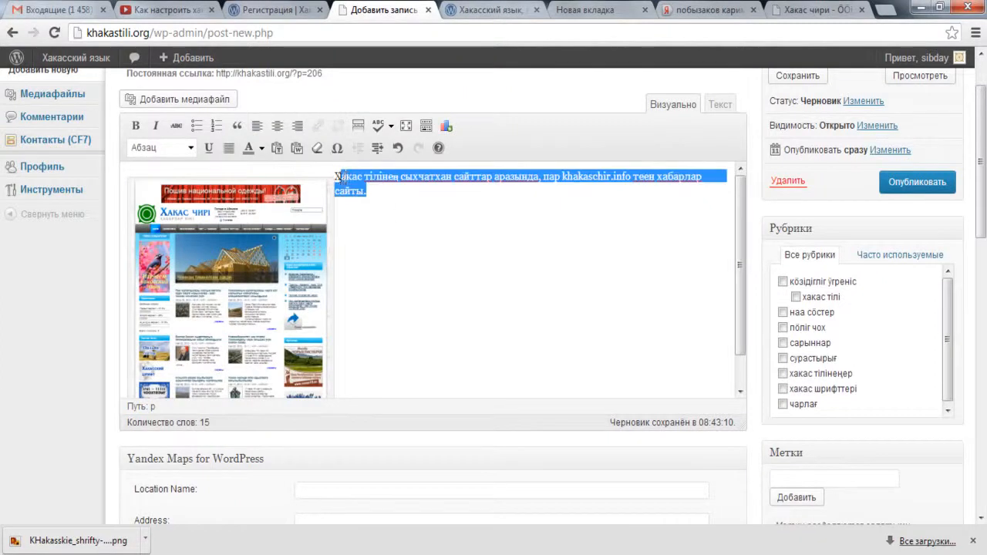
pyautogui.click(399, 211)
pyautogui.scroll(2, 580, 299)
pyautogui.moveTo(119, 118); pyautogui.dragTo(453, 143)
pyautogui.press('Escape')
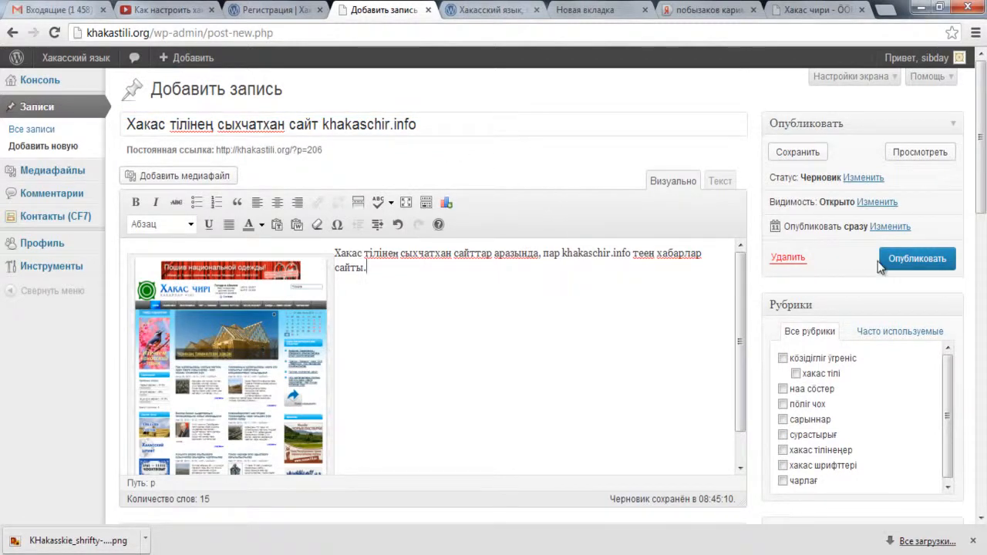
# Publish the post
pyautogui.moveTo(854, 222); pyautogui.dragTo(961, 274)
pyautogui.press('Escape')
pyautogui.click(929, 262)
# Refresh the khakastili.org home page, look for the new post there and open its page
pyautogui.click(493, 10)
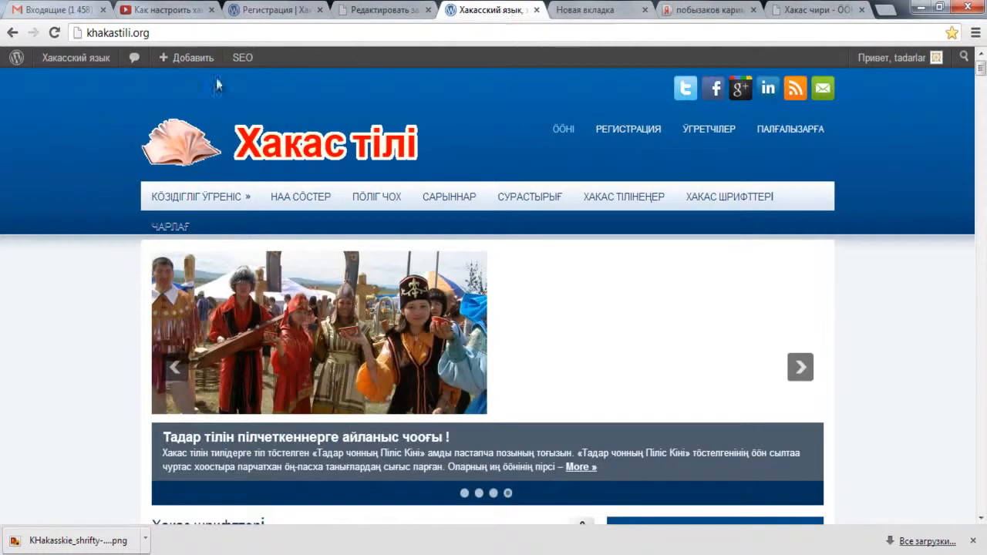
pyautogui.click(54, 33)
pyautogui.scroll(-5, 585, 288)
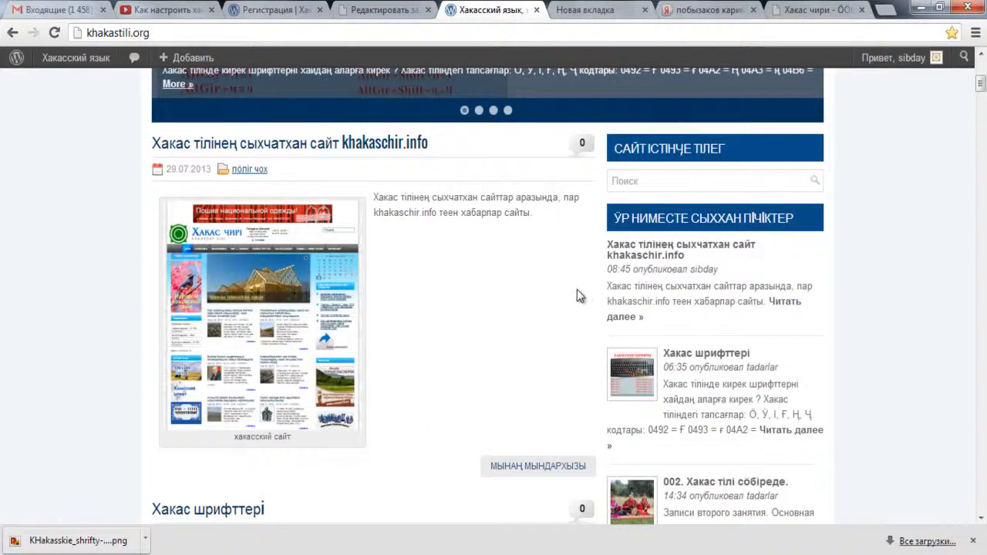
pyautogui.scroll(-4, 576, 290)
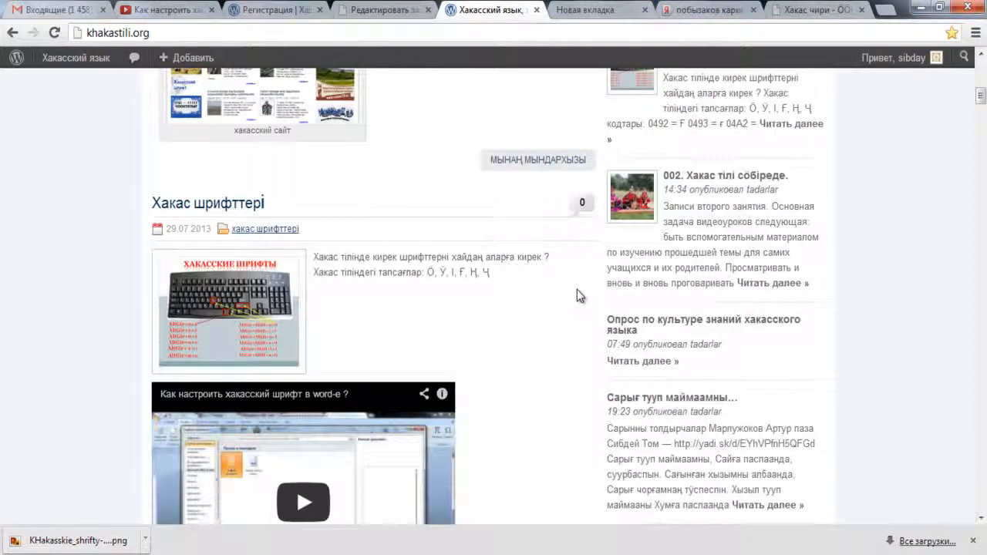
pyautogui.scroll(3, 577, 289)
pyautogui.scroll(1, 576, 289)
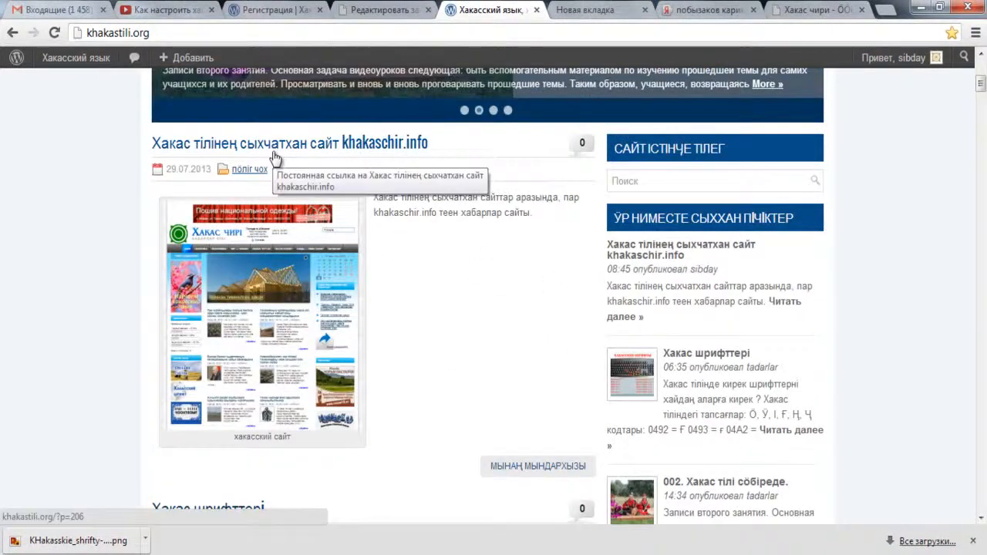
pyautogui.click(414, 146)
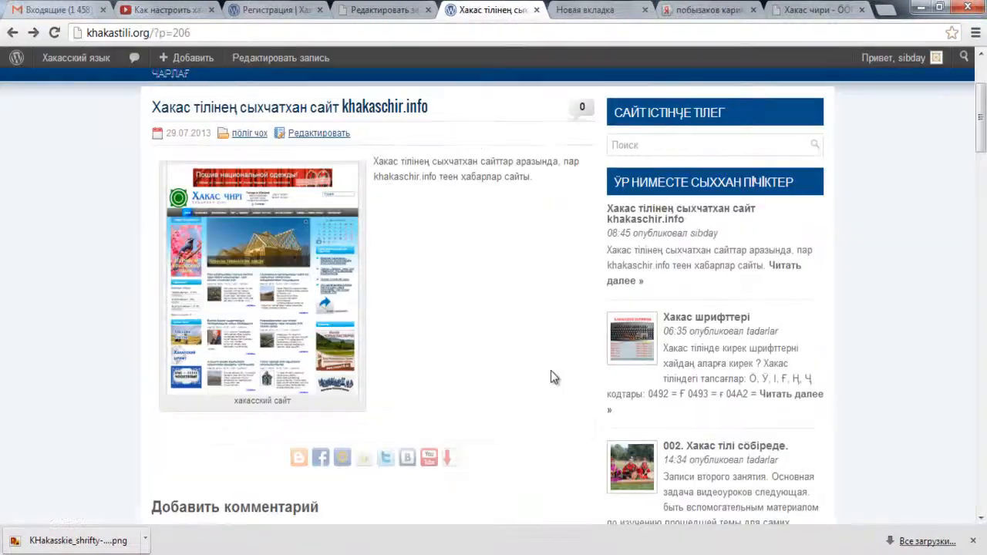